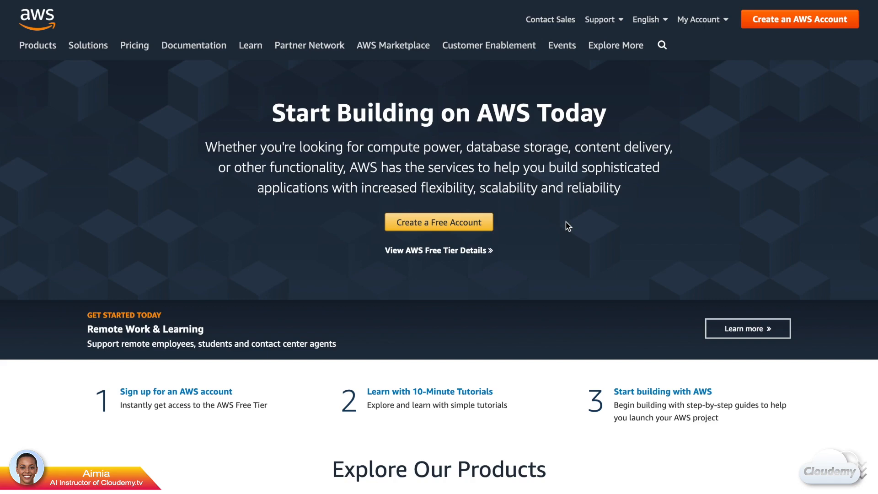
Step: Start a free AWS account sign-up, submit the details, and select the Professional account type
click(487, 222)
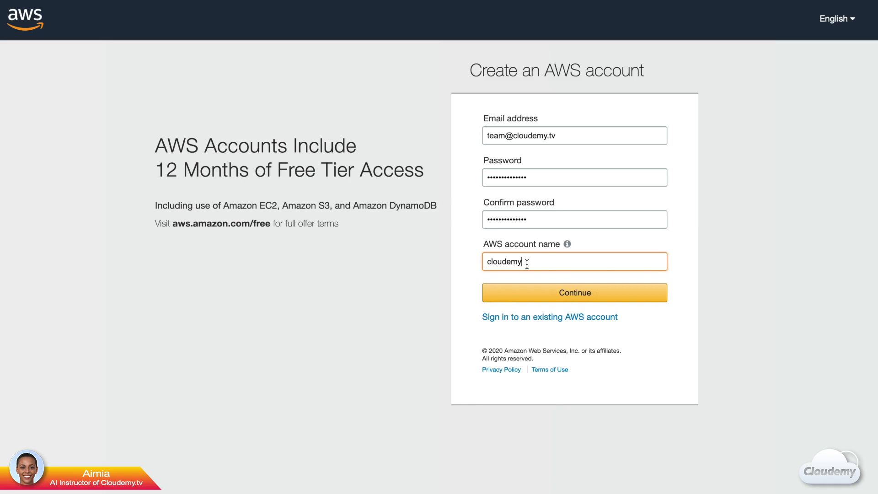
click(530, 295)
click(446, 173)
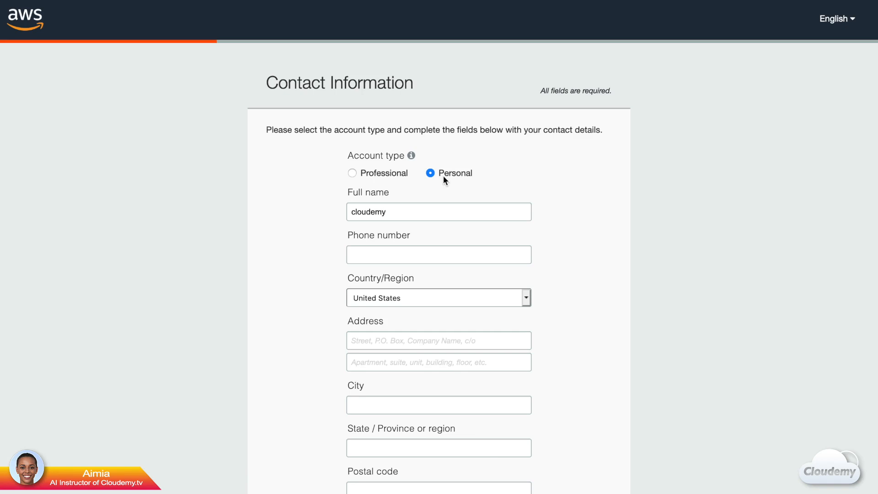
click(352, 174)
scroll(317, 231, down, 2)
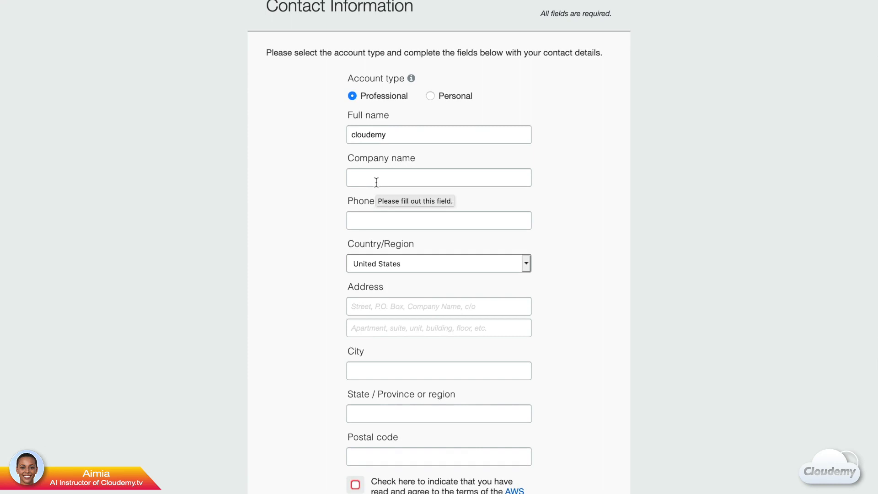
scroll(317, 272, down, 3)
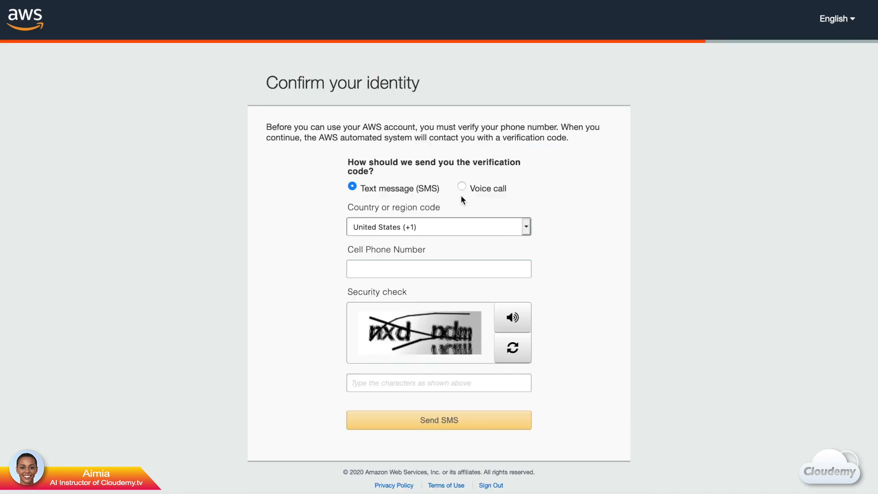
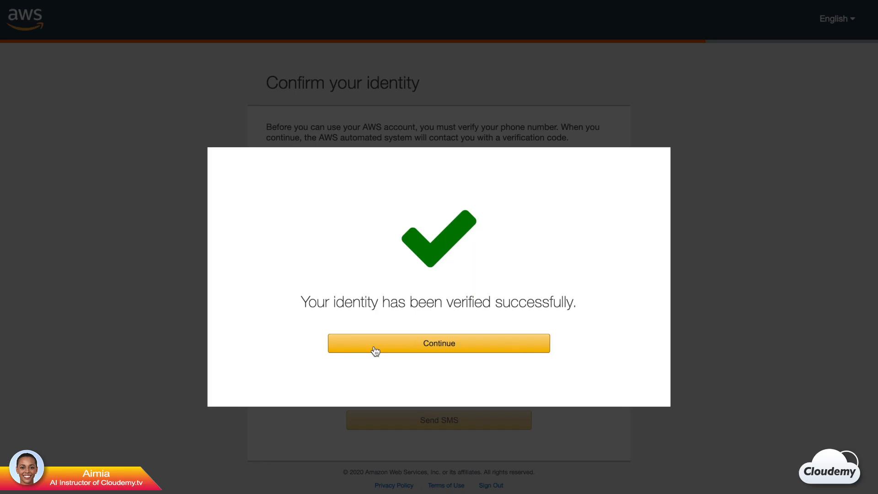
Step: Enter the phone verification code, continue, and pick the free Basic support plan
click(376, 351)
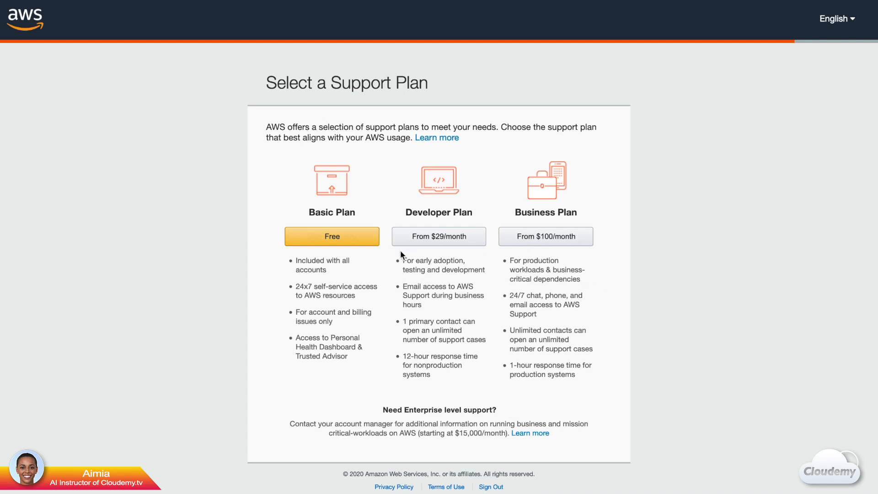
click(353, 245)
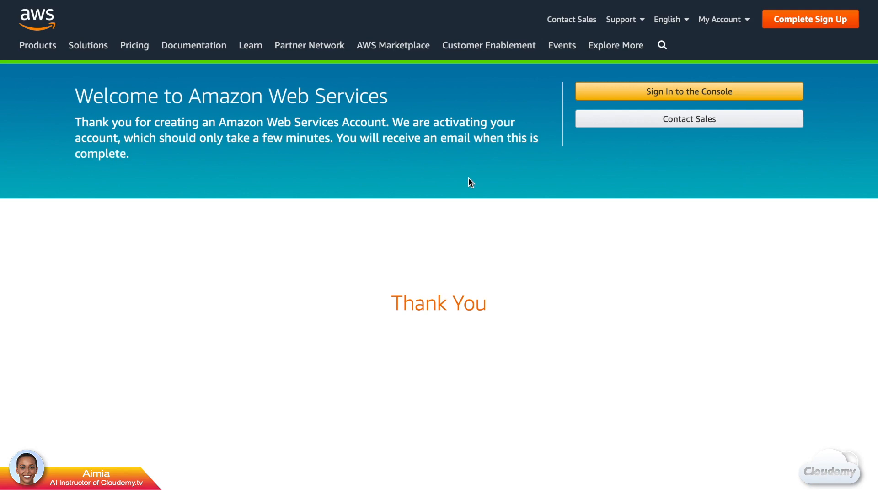
Step: Go to console sign-in as root user and enter the root account e-mail address
click(672, 92)
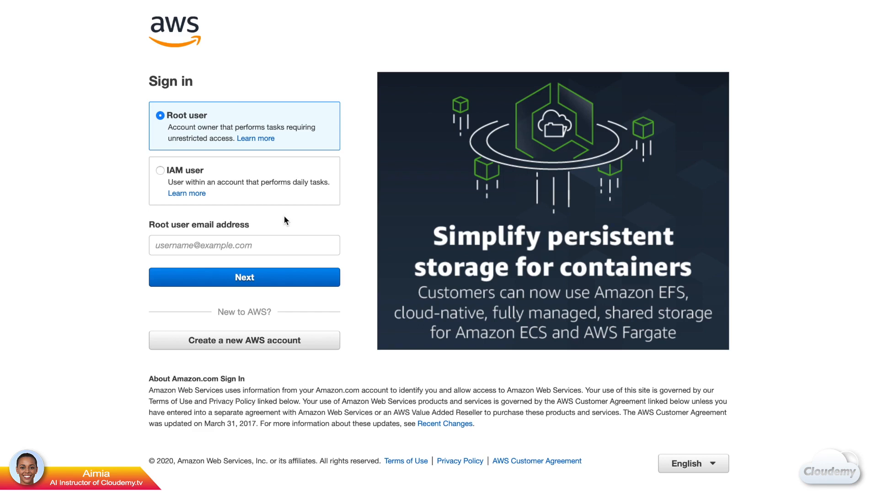
click(267, 245)
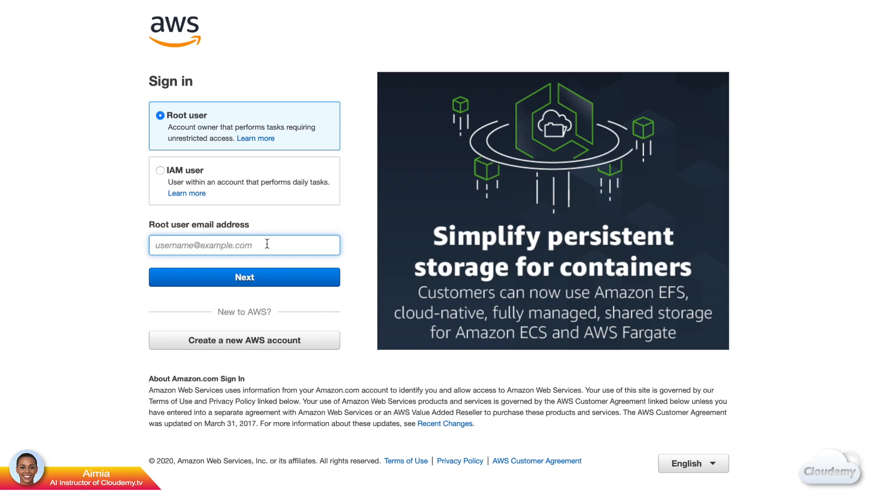
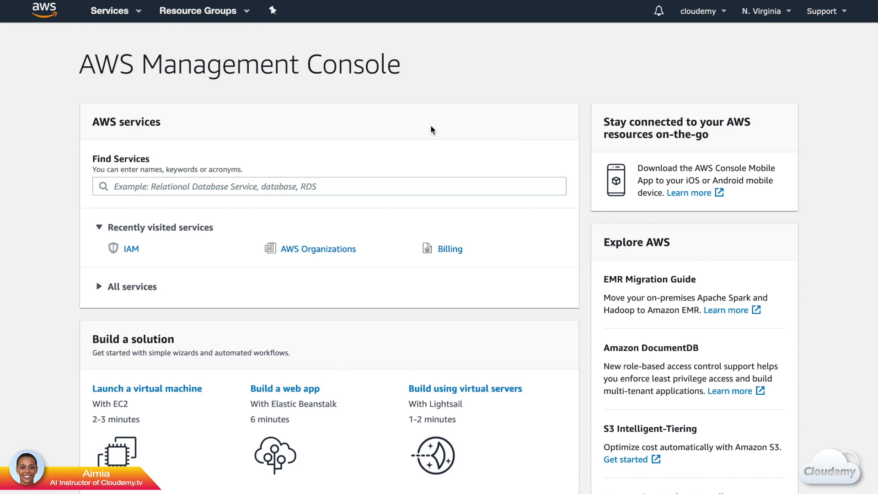
Step: Open the account settings page and scroll down to the AWS Regions list
click(708, 11)
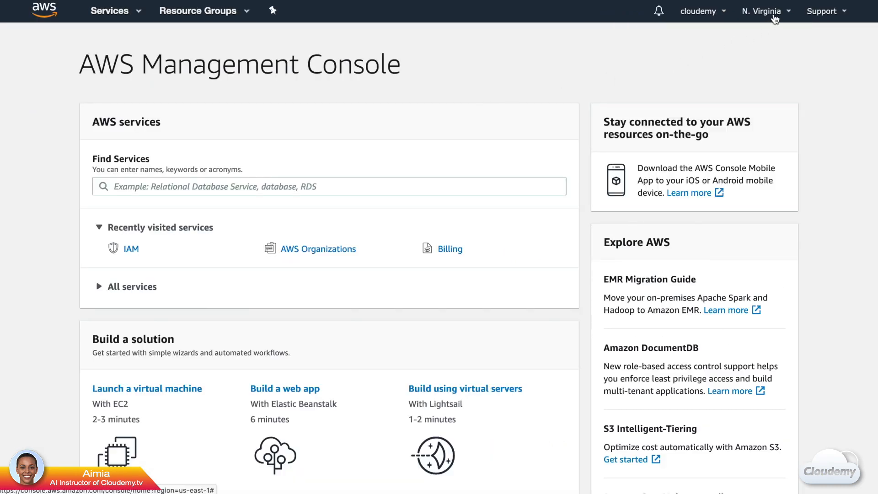
click(775, 18)
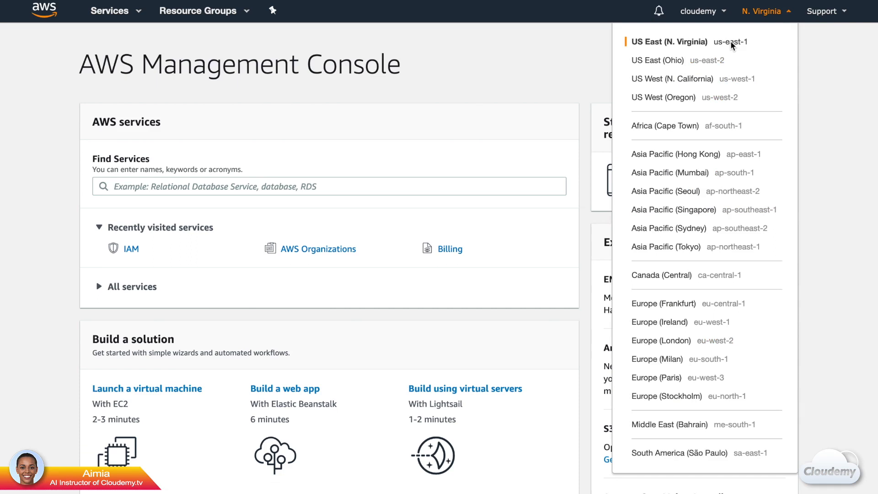
click(706, 20)
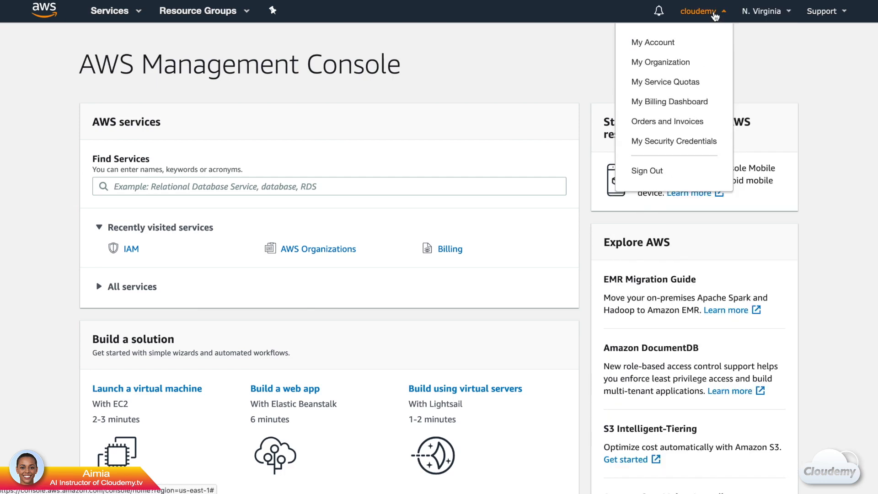
click(668, 44)
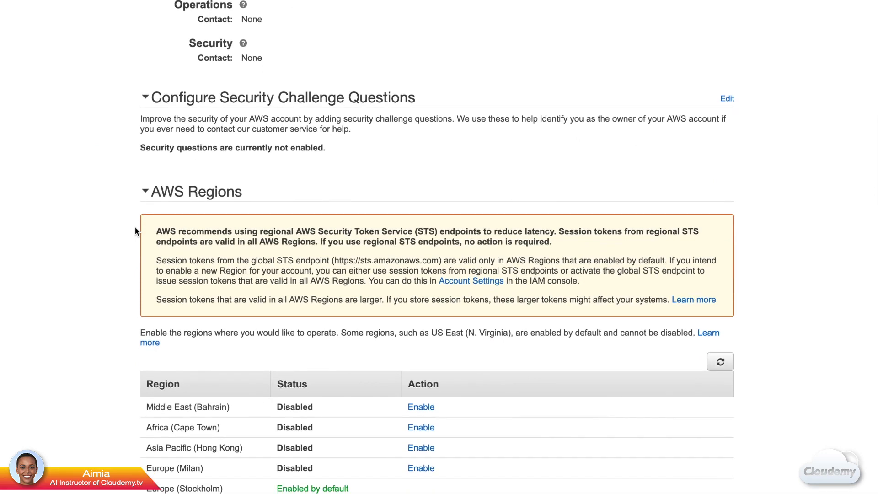
scroll(134, 226, down, 4)
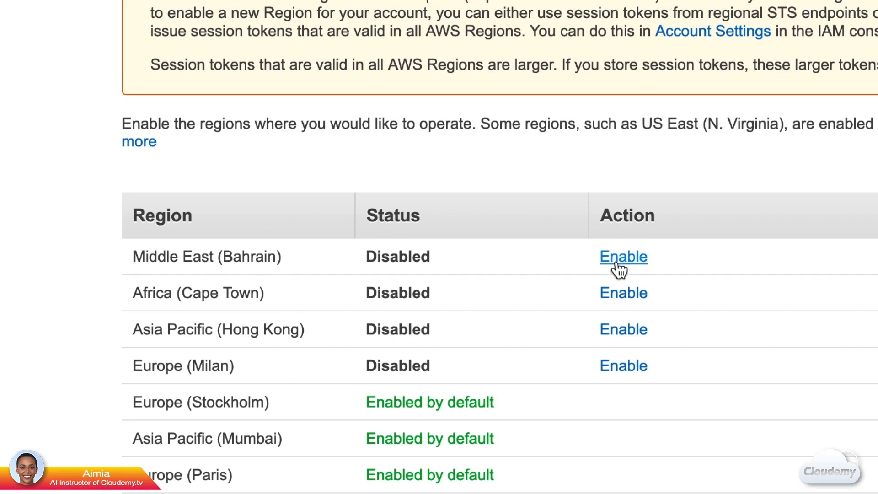
Step: Enable the Middle East (Bahrain) region and confirm it
click(618, 264)
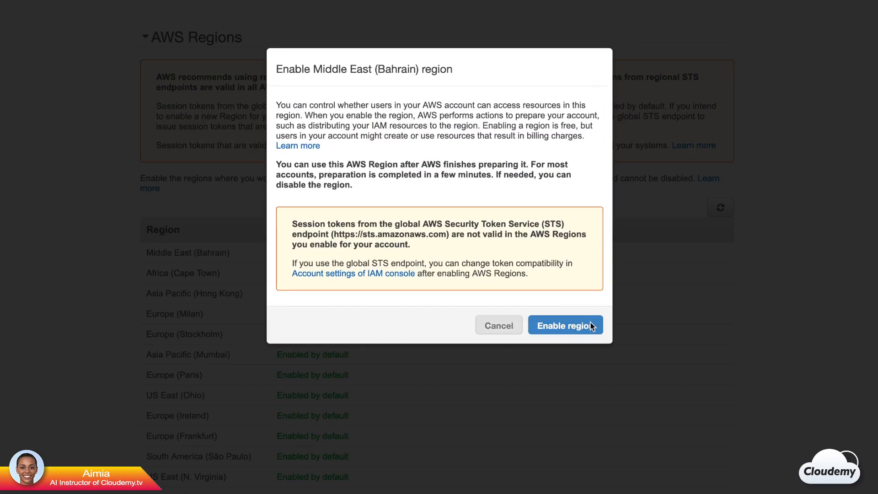
click(592, 326)
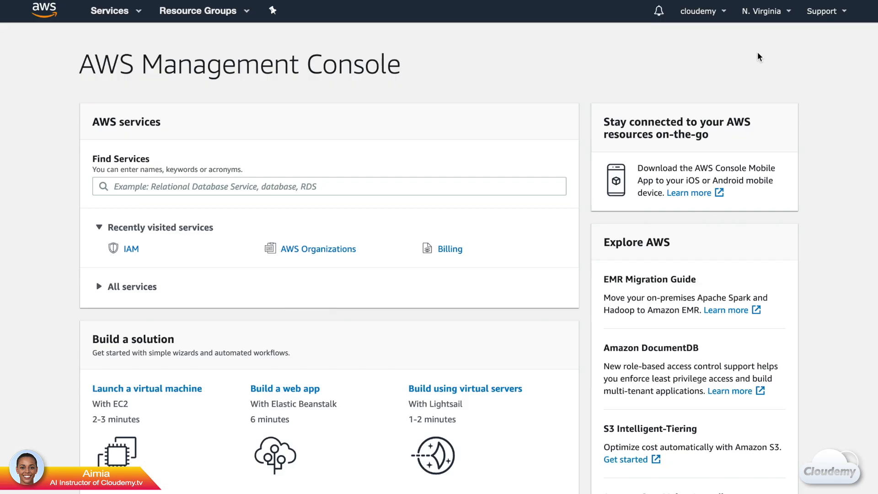
click(826, 12)
Step: Search the services list for 'IAM' and open the IAM dashboard
click(137, 20)
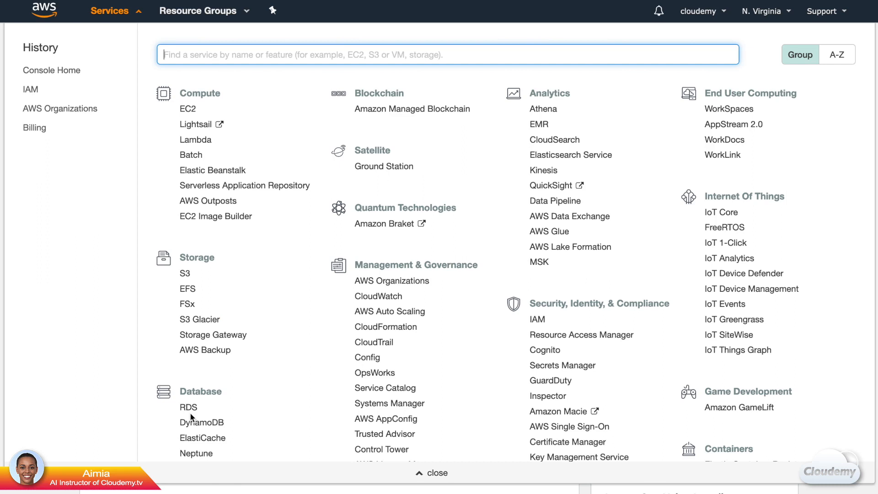
click(143, 55)
click(184, 55)
text(security)
double_click(183, 55)
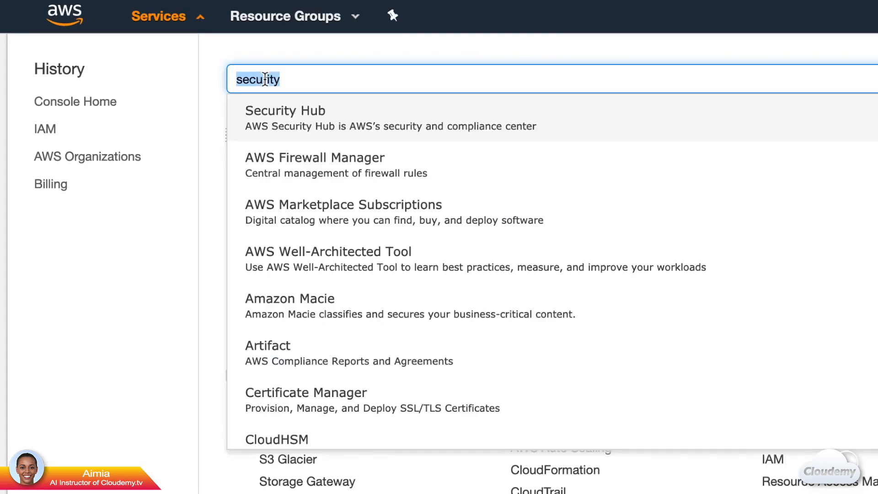
text(IAM)
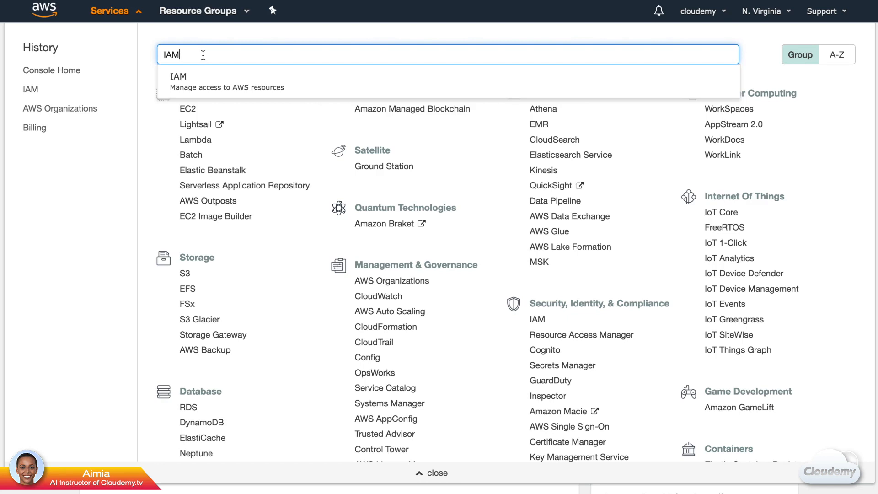
click(214, 81)
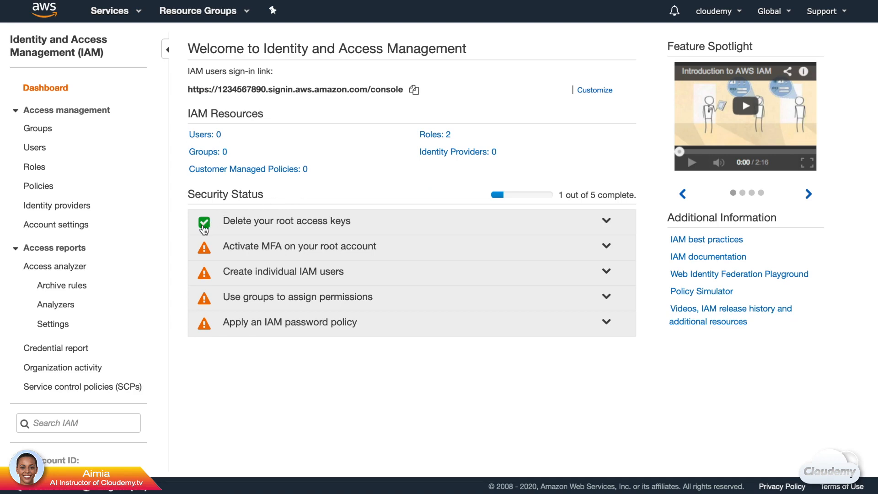
Step: Expand 'Activate MFA on your root account' and go to Manage MFA
click(427, 257)
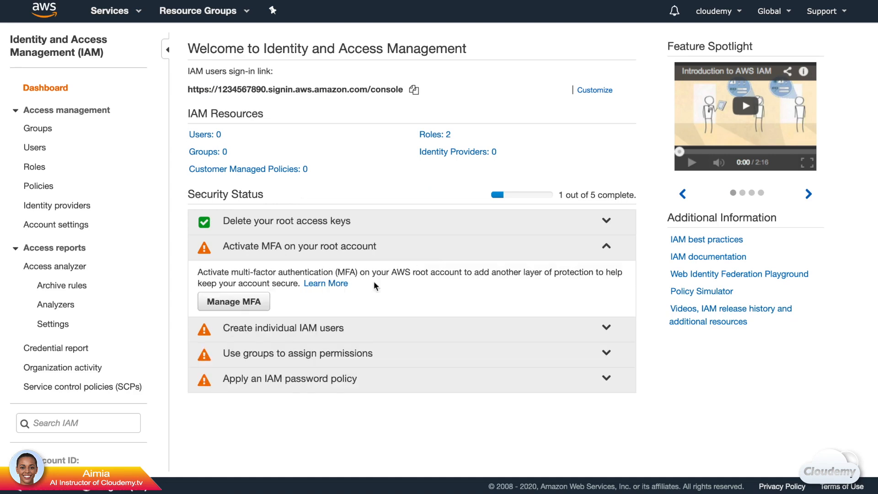
click(235, 302)
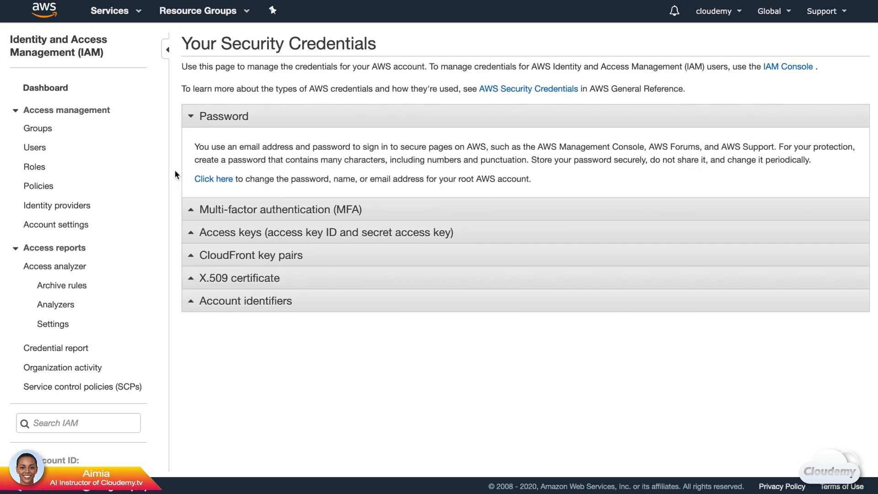
Step: Reopen the root security credentials and begin activating a virtual MFA device
click(722, 13)
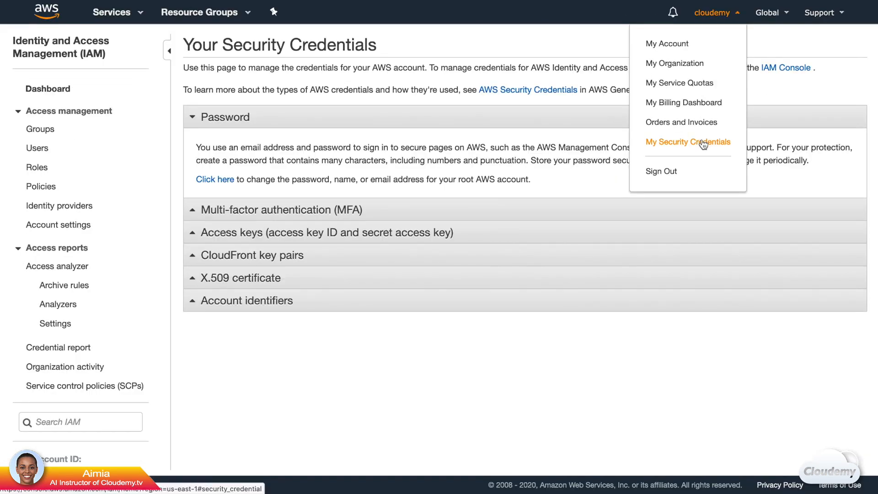
click(704, 145)
click(393, 213)
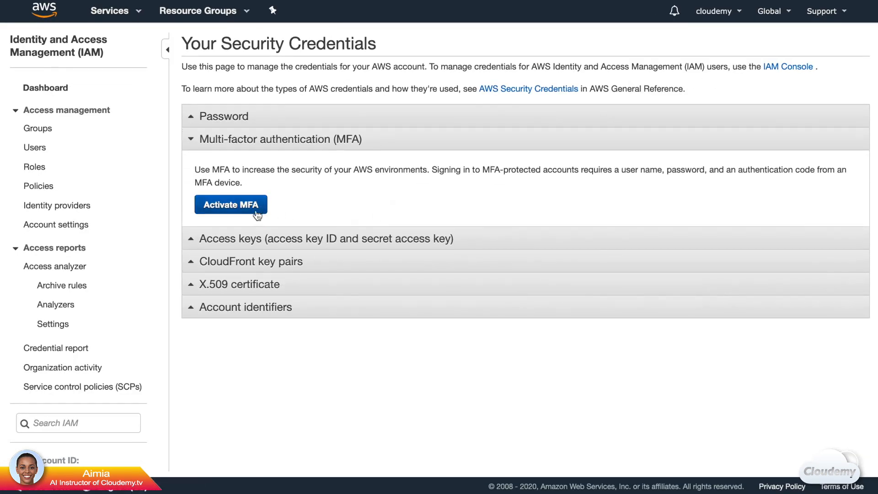
click(248, 211)
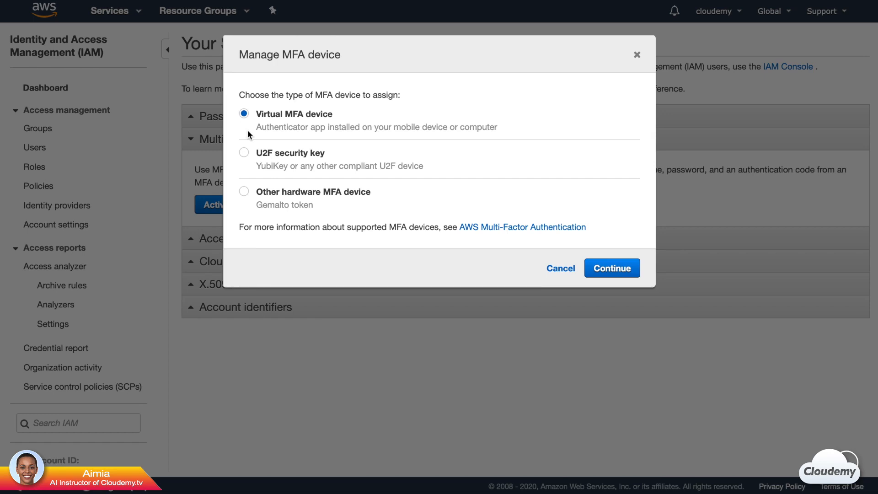
click(614, 268)
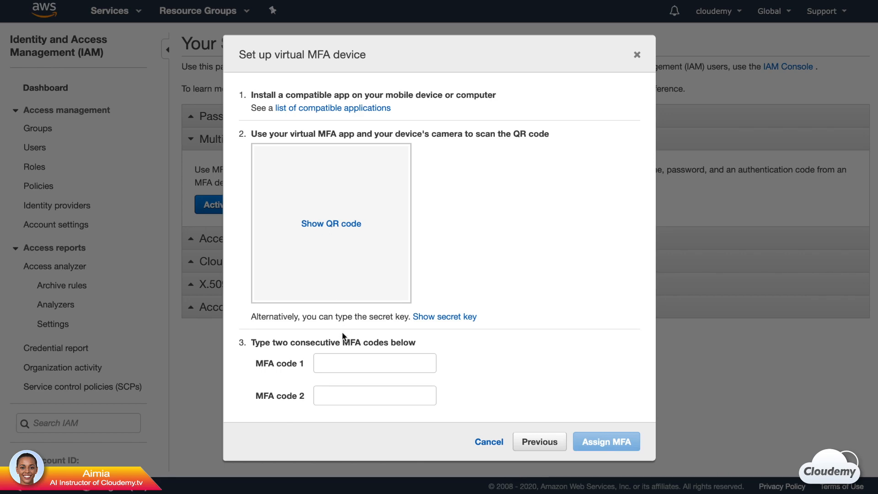
Step: Enter the two consecutive MFA codes, assign the device, and return to the IAM dashboard
click(347, 363)
click(349, 395)
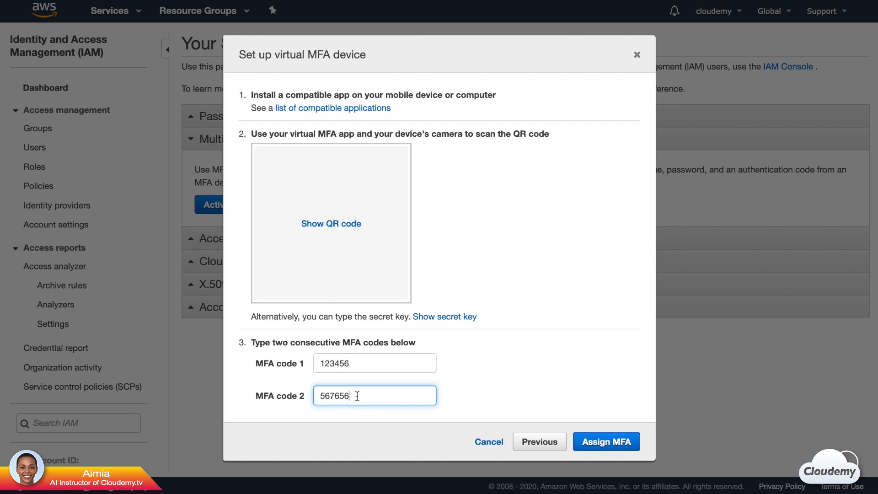
click(607, 442)
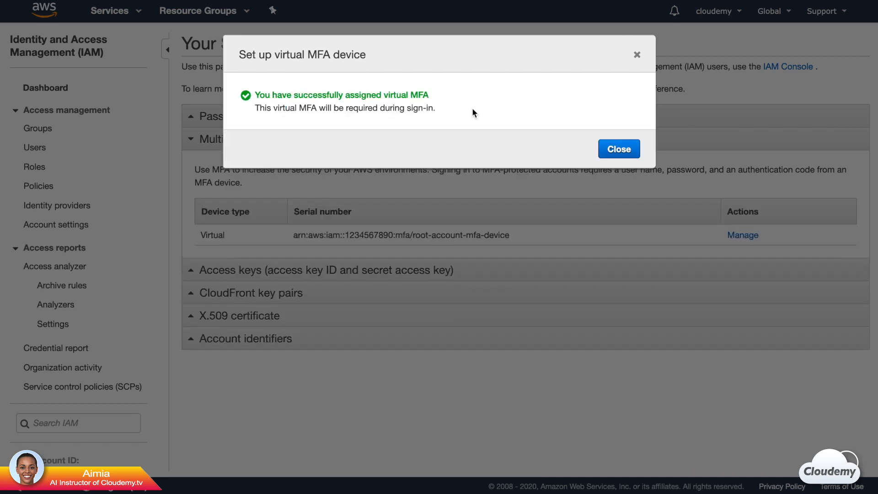
click(628, 150)
click(98, 92)
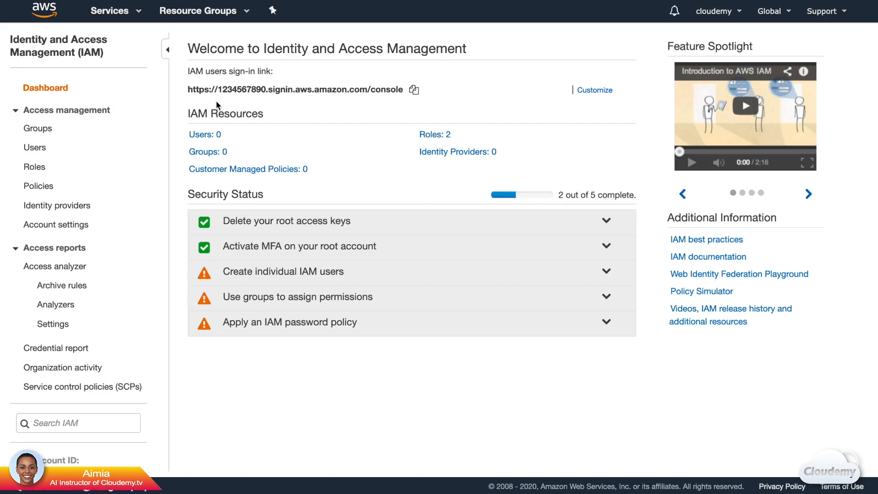
Step: Create the account alias 'cloudemytv' and expand the Create individual IAM users advice
mouse_move(590, 97)
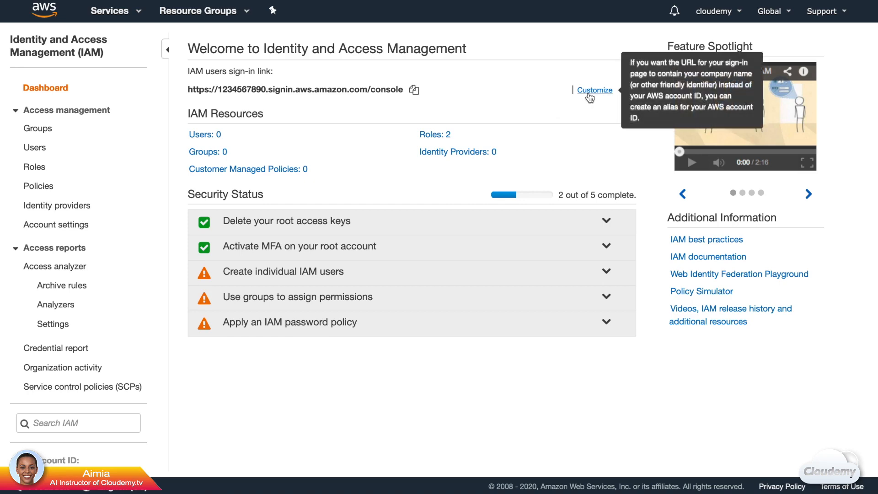
click(590, 98)
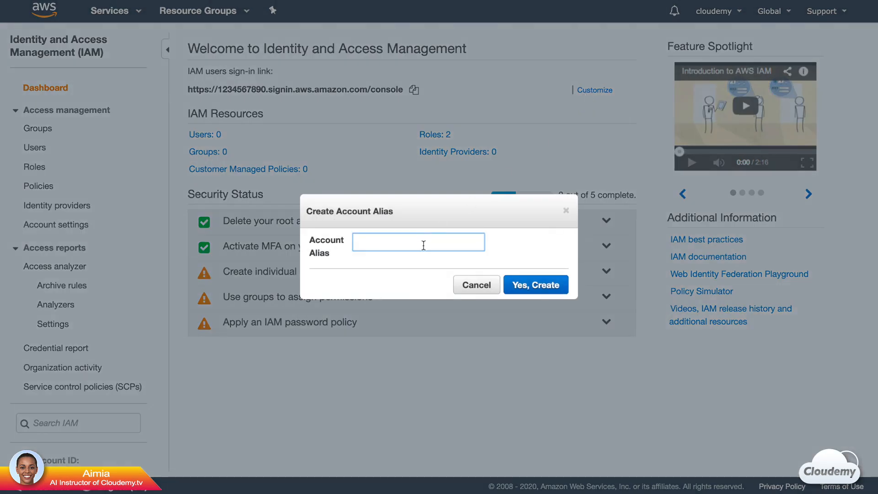
text(cloudemytv)
click(551, 283)
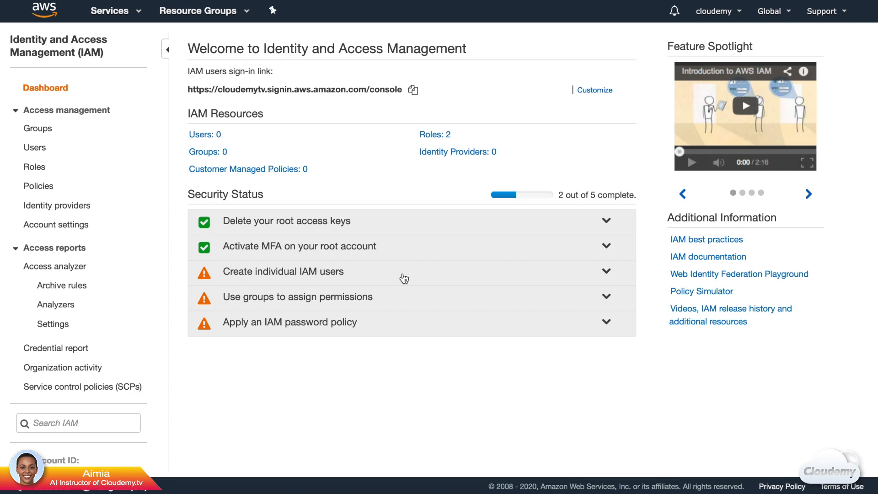
click(364, 278)
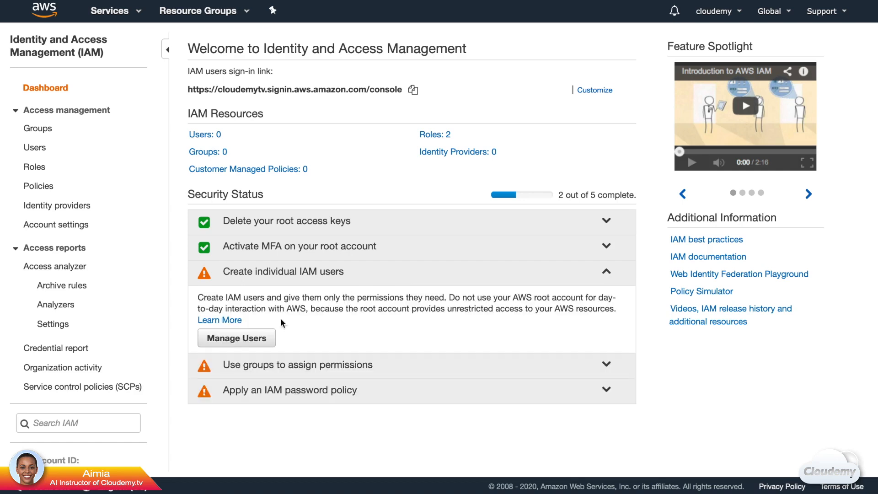
Step: Start the Add user wizard, keep a single user-name row, and enter the new user name
click(263, 338)
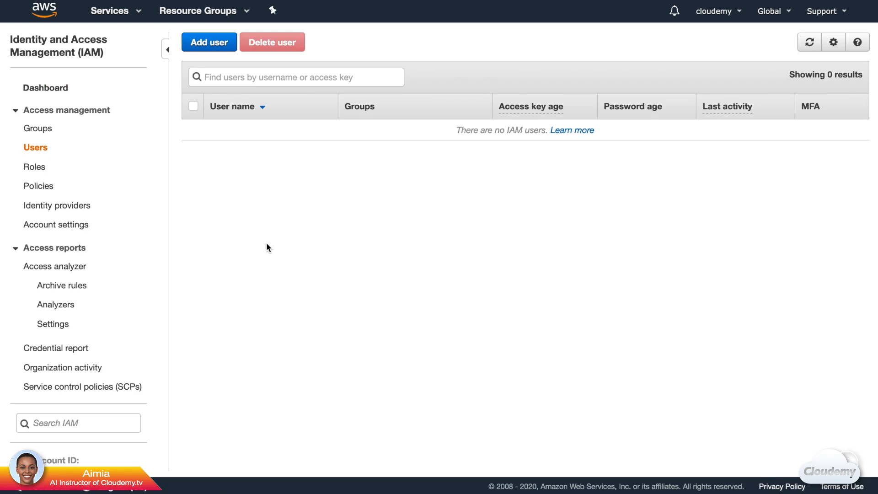
click(199, 52)
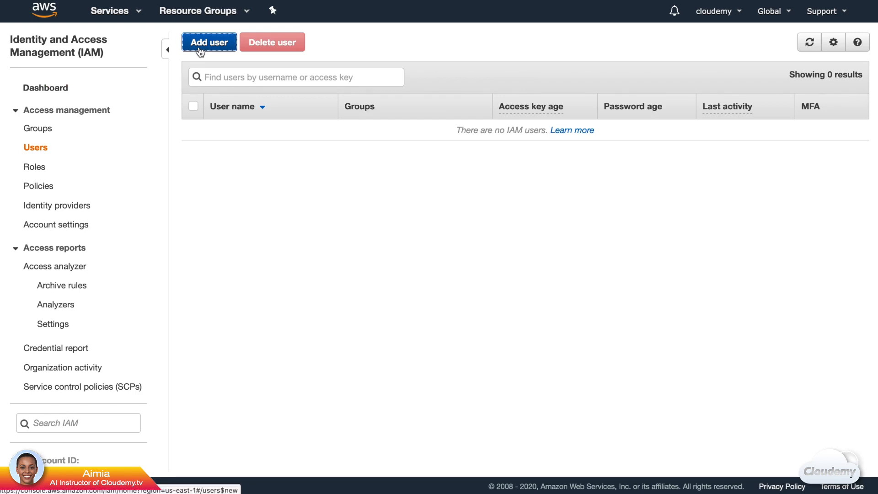
click(315, 159)
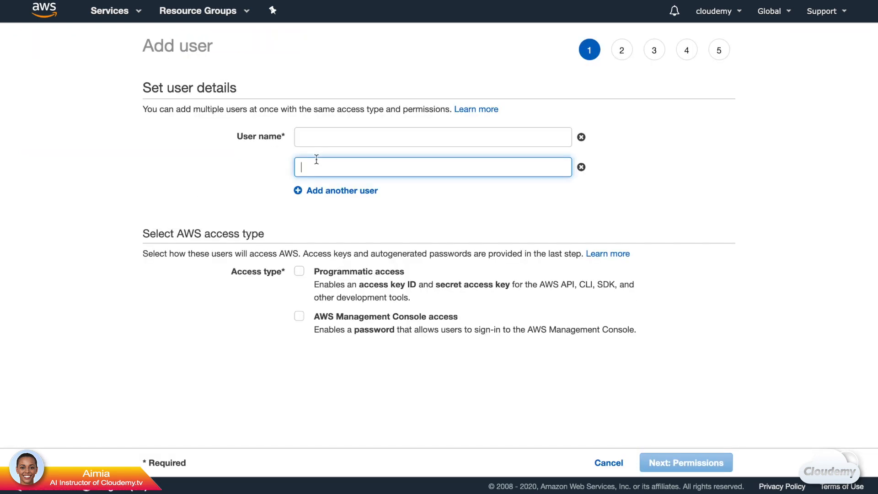
click(342, 190)
click(582, 198)
click(581, 167)
click(336, 137)
text(aimia)
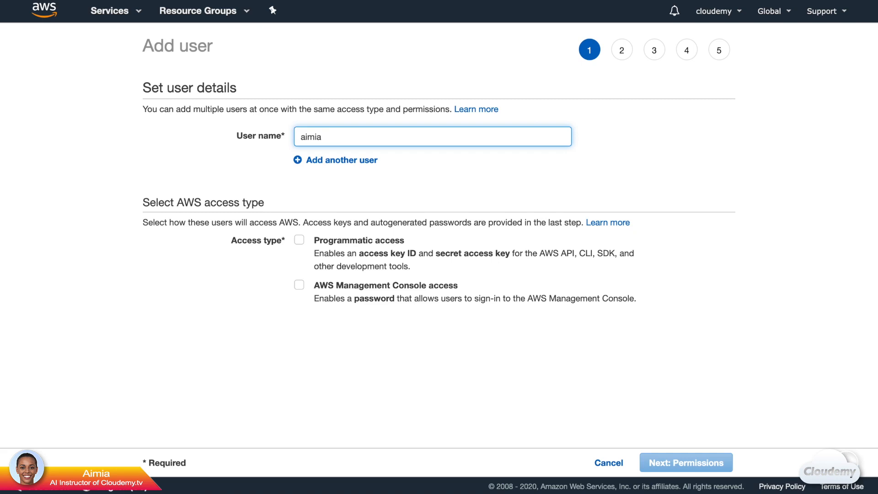
Step: Grant programmatic and console access with a pasted custom password, then continue to permissions
click(299, 240)
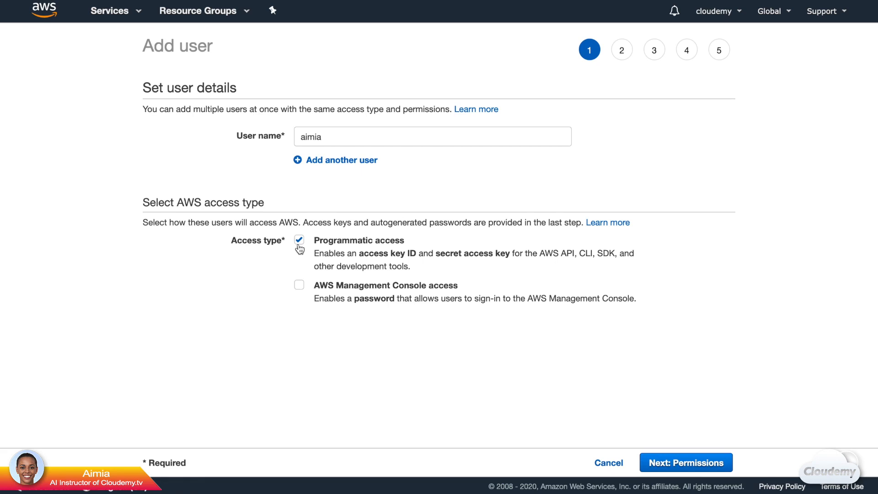
click(300, 286)
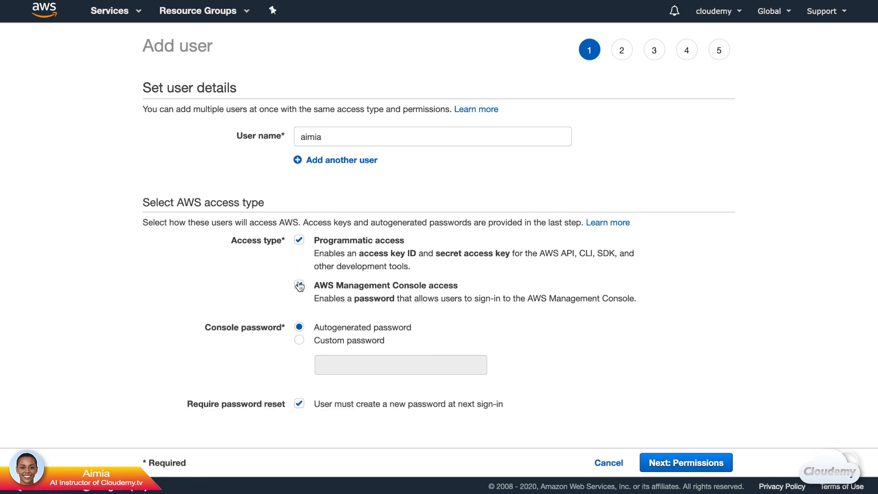
click(299, 340)
click(341, 365)
key(ctrl+v)
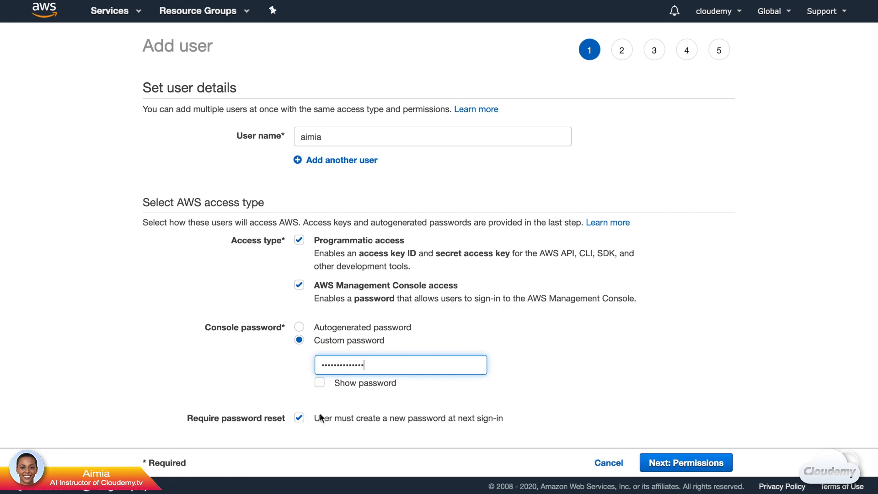
click(730, 472)
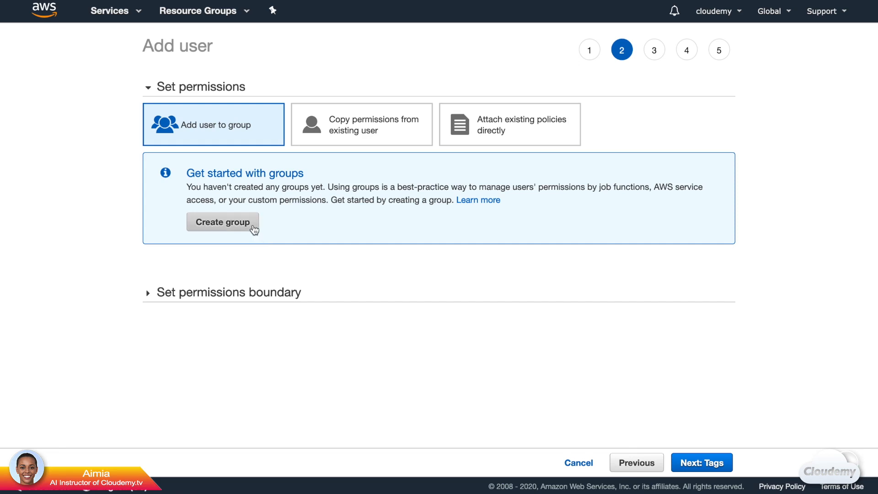
Step: Create AdminGroup with the AdministratorAccess policy, add the new user to it, and move on to tags
click(254, 229)
text(AdminGroup)
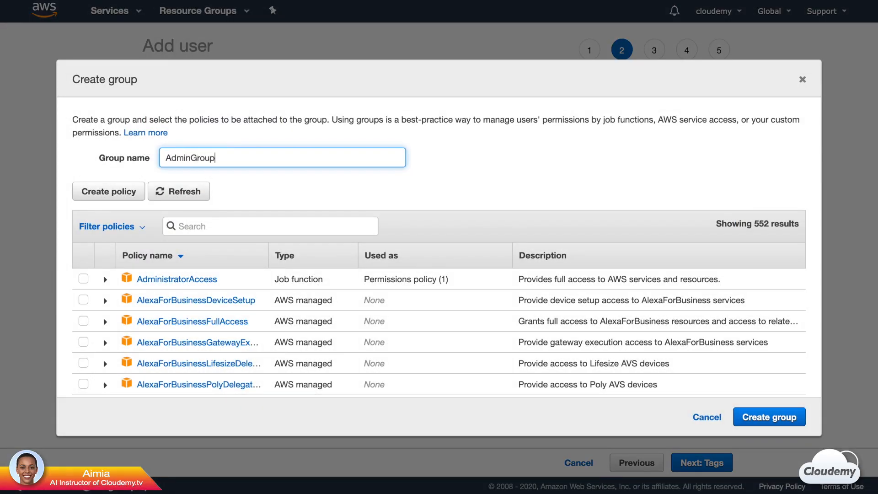
key(Tab)
text(Admin)
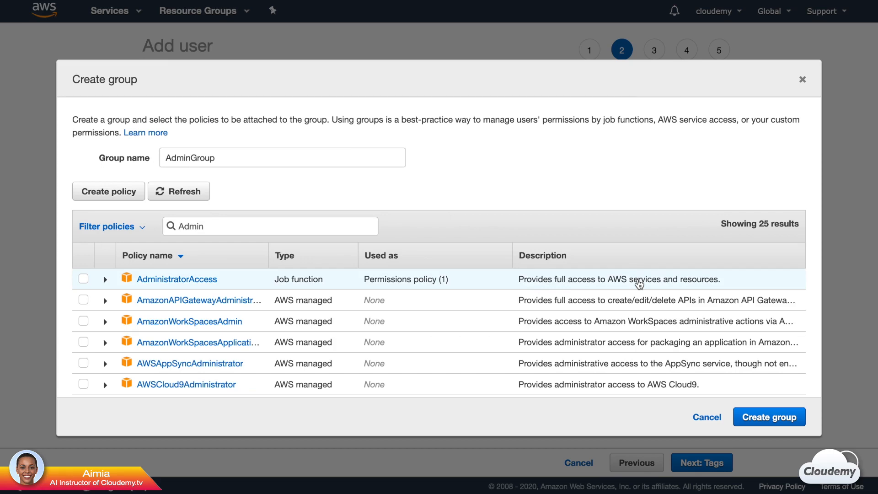
click(86, 281)
click(776, 423)
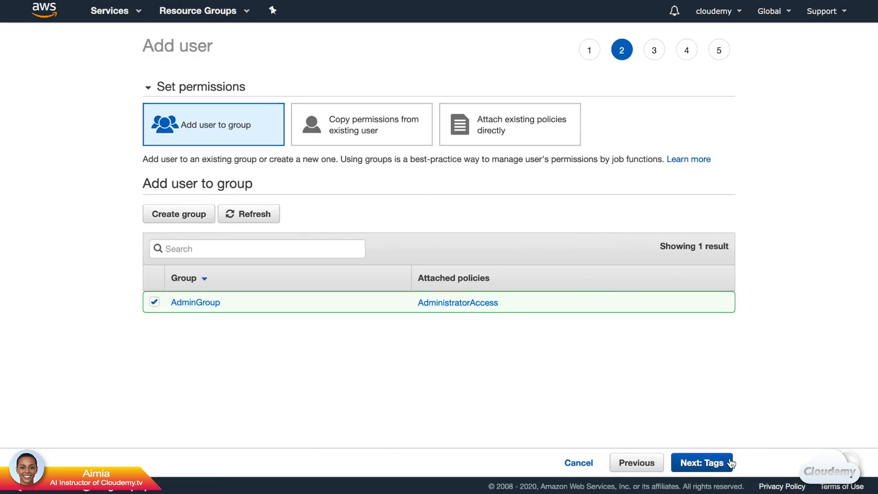
click(731, 463)
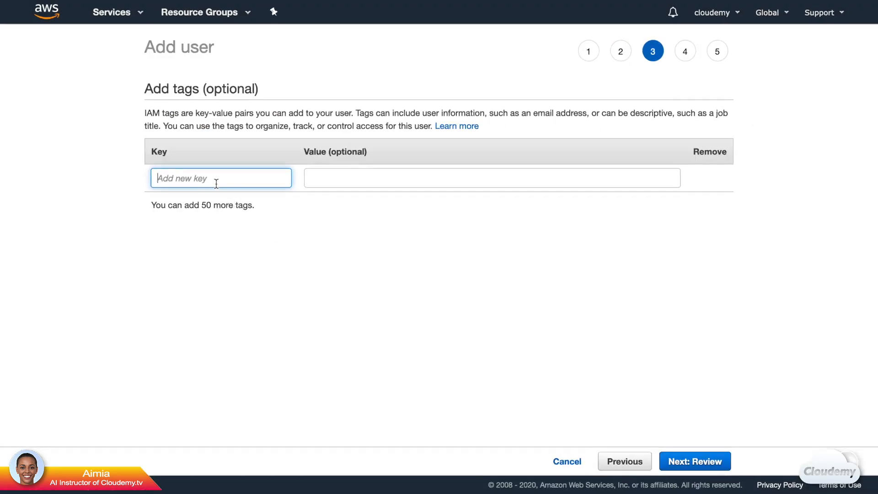
Step: Tag the new user with Group = Admin and Job = Instructor
text(Group)
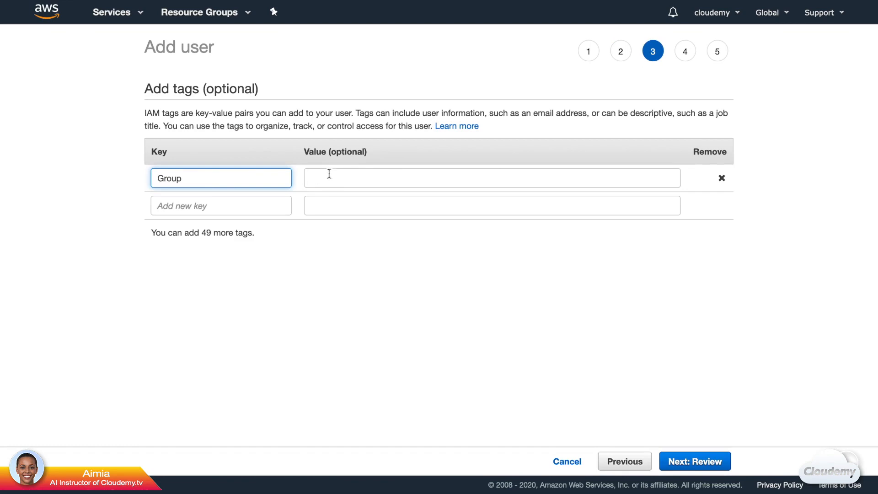
click(329, 174)
text(Admin)
click(216, 204)
text(Job)
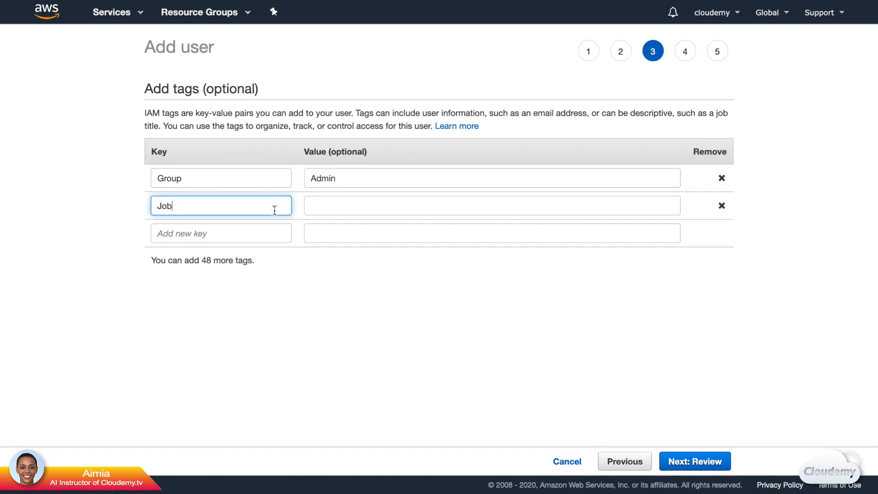
click(323, 211)
text(Instructor)
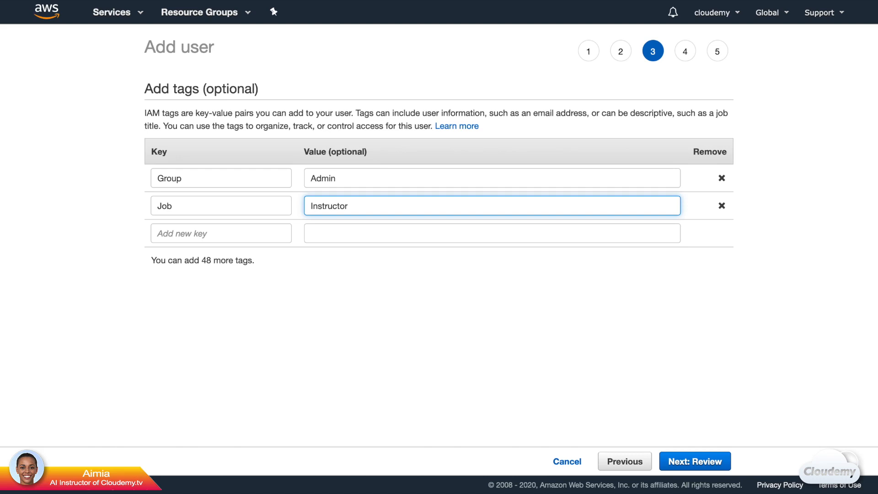
Step: Review the settings, create the user, and expand its details on the Success page
click(729, 462)
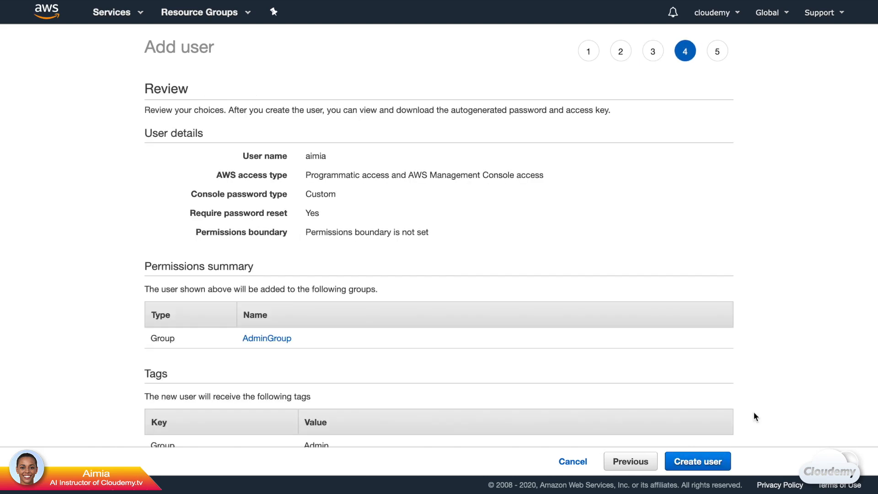
scroll(753, 411, down, 2)
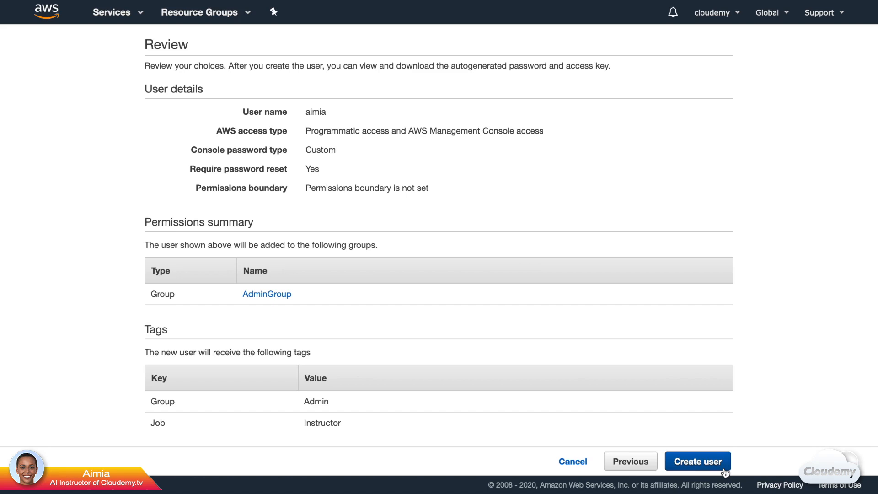
click(725, 471)
click(157, 267)
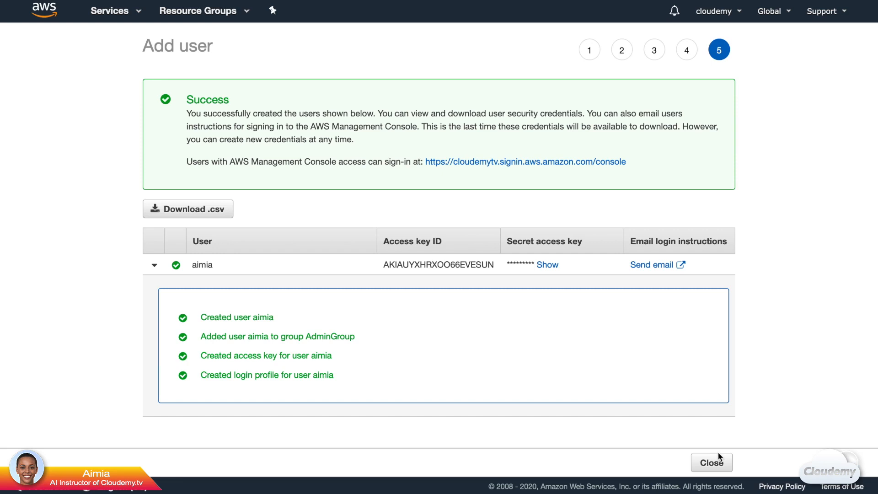
Step: Close the Add user Success page to get back to the IAM Users list
click(713, 463)
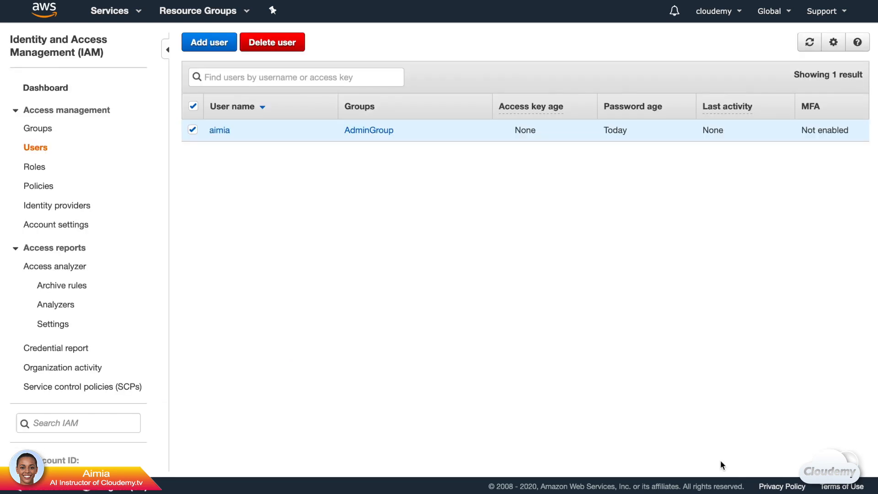
Step: Delete the new user's existing access key under Security credentials
click(225, 131)
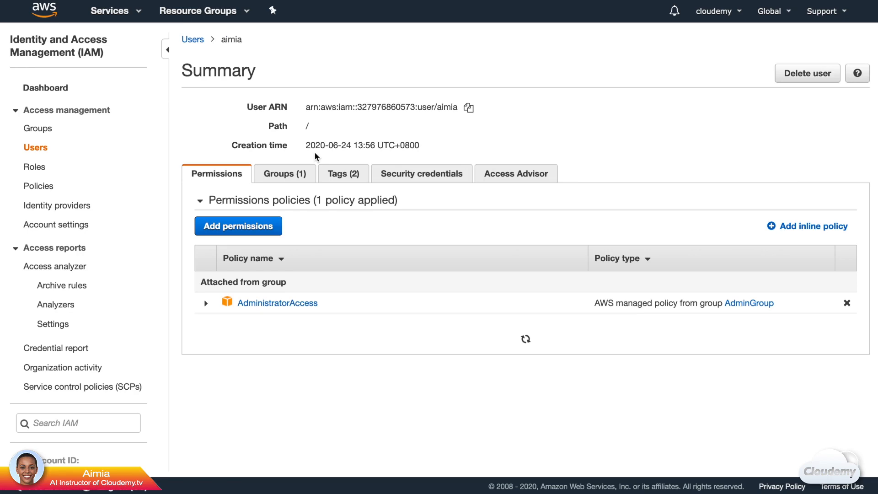
click(401, 172)
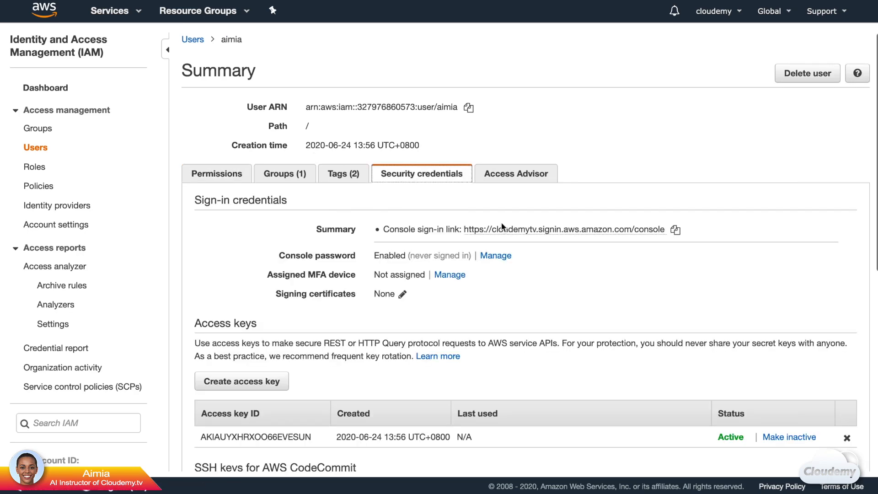
scroll(579, 279, down, 5)
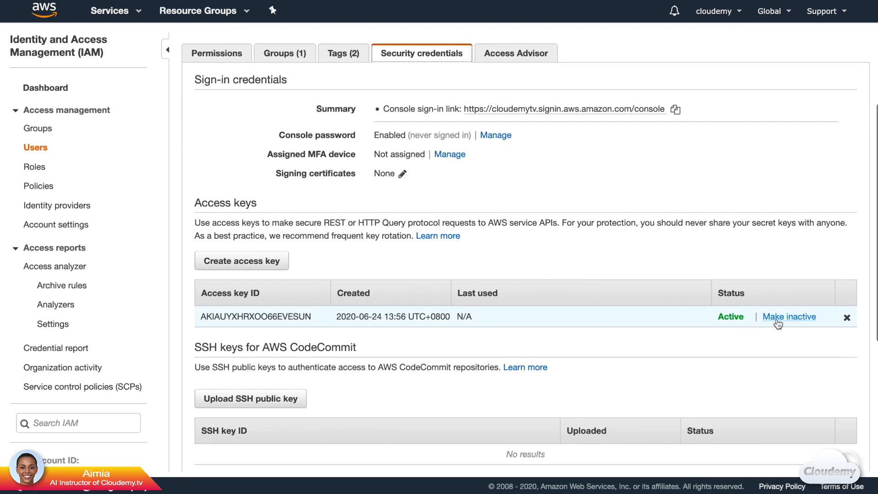
click(848, 318)
click(586, 158)
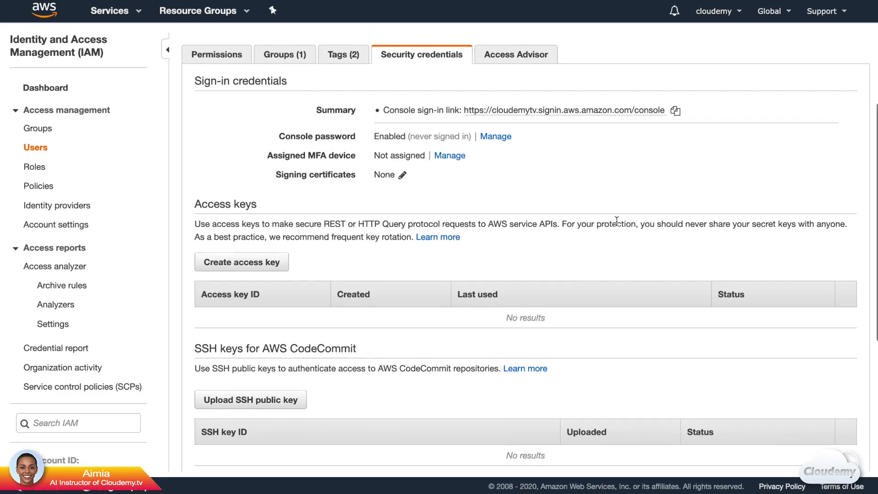
Step: Create a replacement access key, then return to the IAM dashboard
scroll(615, 220, down, 3)
click(267, 191)
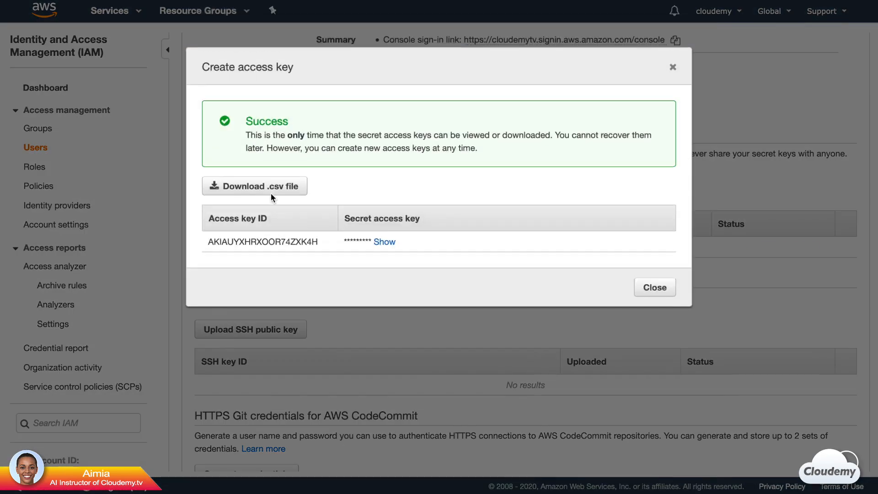
click(655, 287)
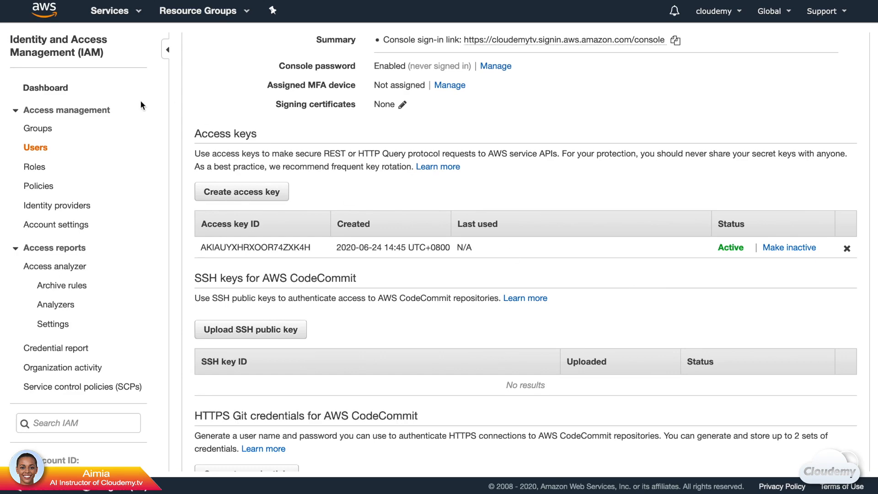
click(45, 87)
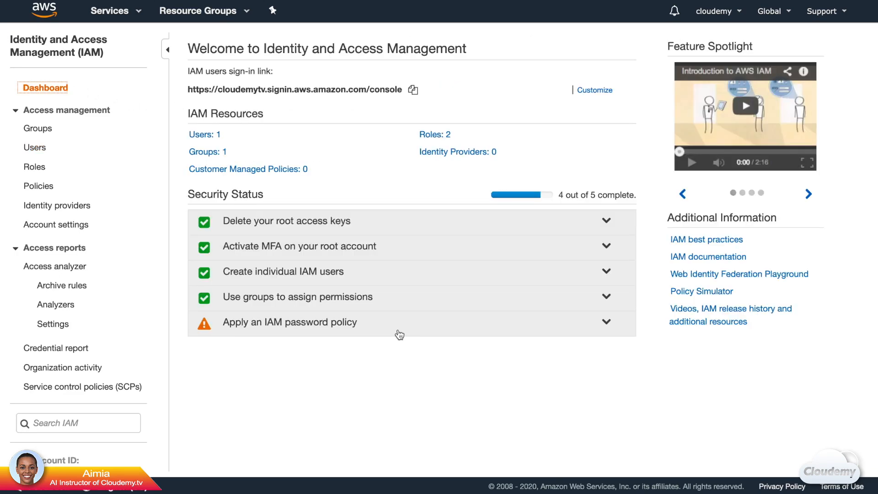
Step: Save a password policy: minimum length 12, uppercase, lowercase, number, symbol, users may change passwords
click(399, 334)
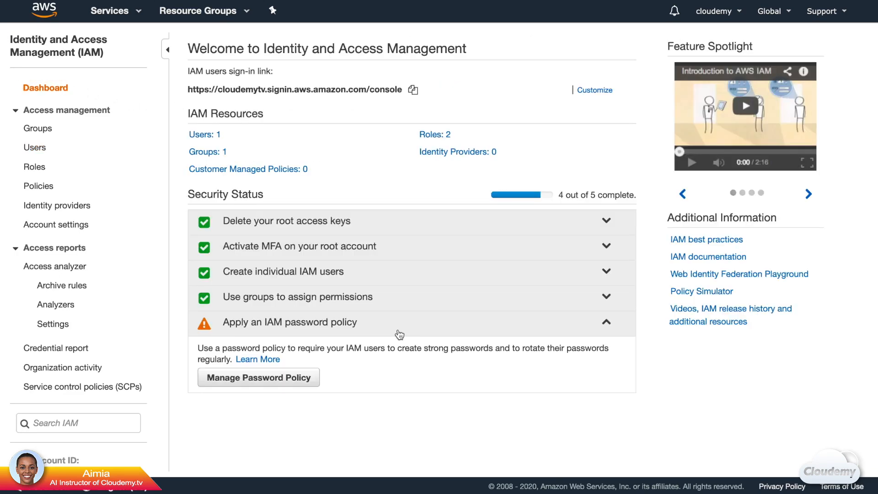
click(299, 387)
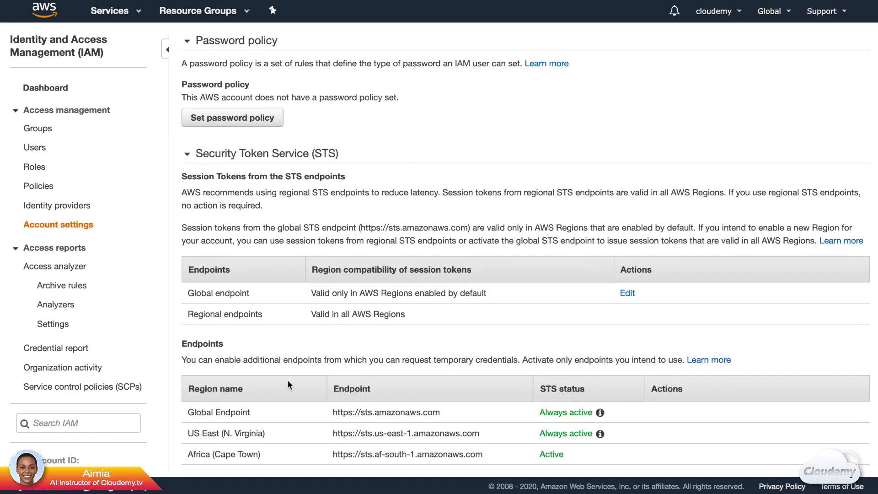
click(257, 121)
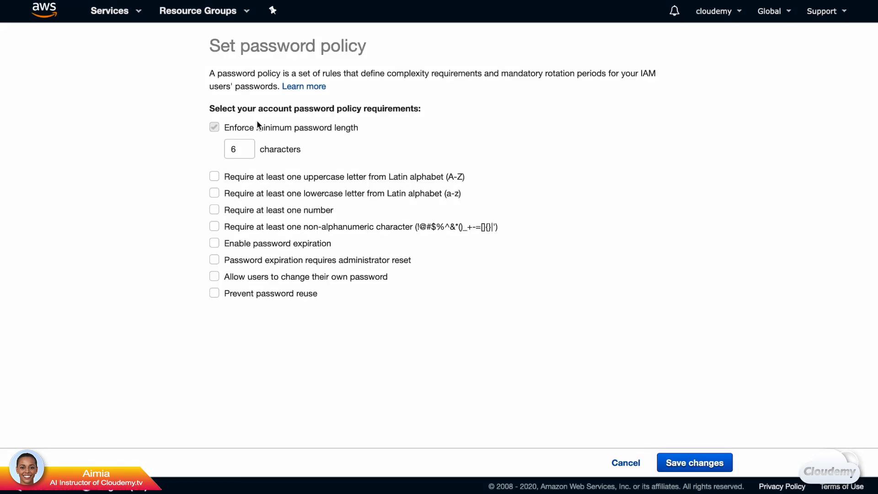
double_click(243, 149)
text(12)
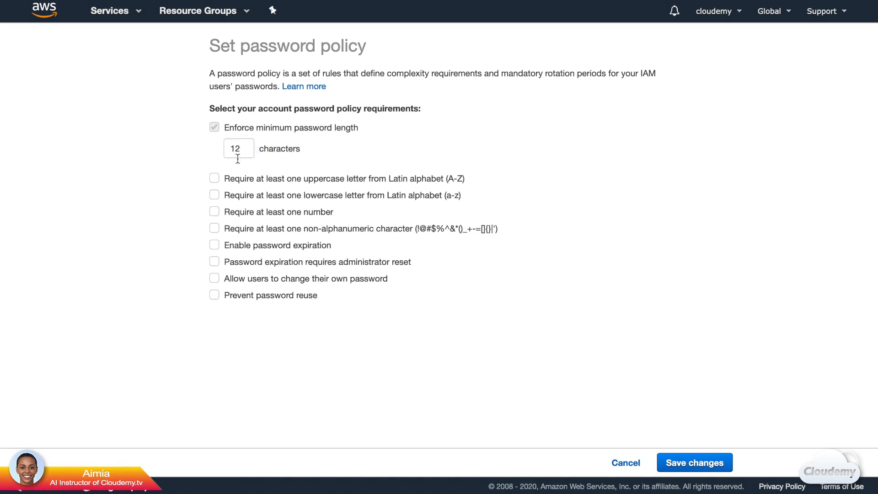
click(215, 178)
click(214, 195)
click(215, 211)
click(215, 229)
click(215, 278)
click(682, 463)
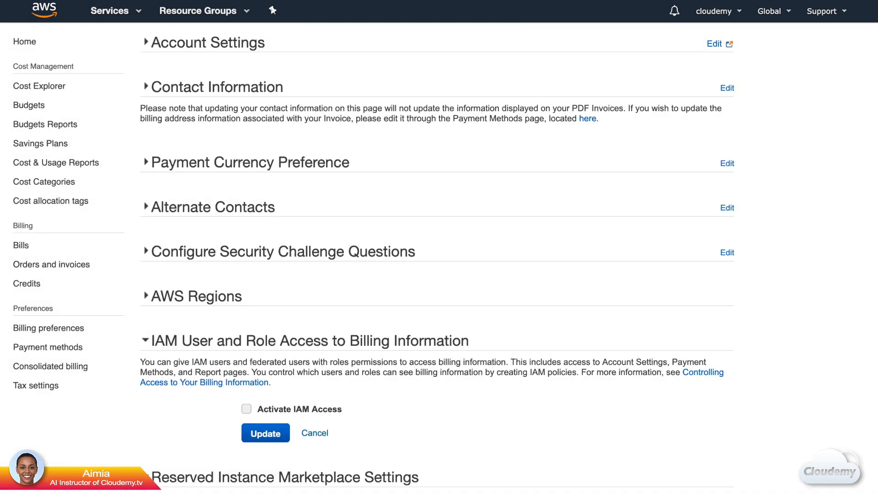
Step: Tick Activate IAM Access for billing information and apply the update
scroll(461, 271, down, 3)
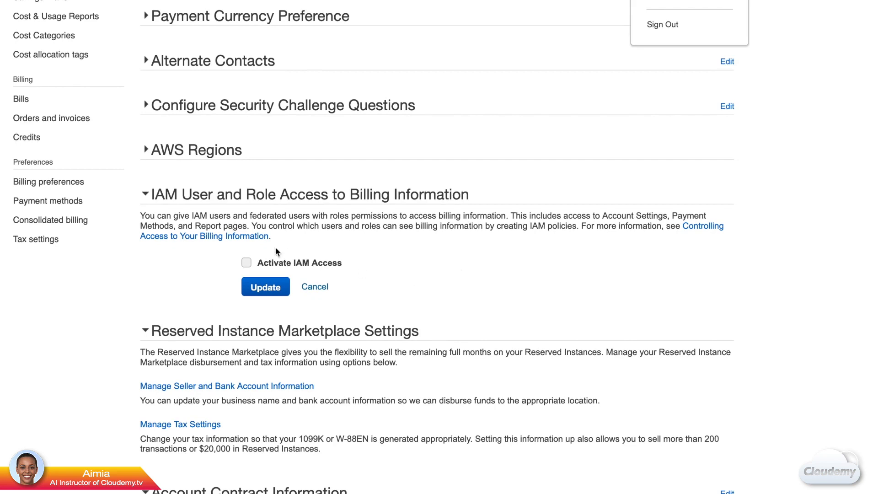
click(246, 262)
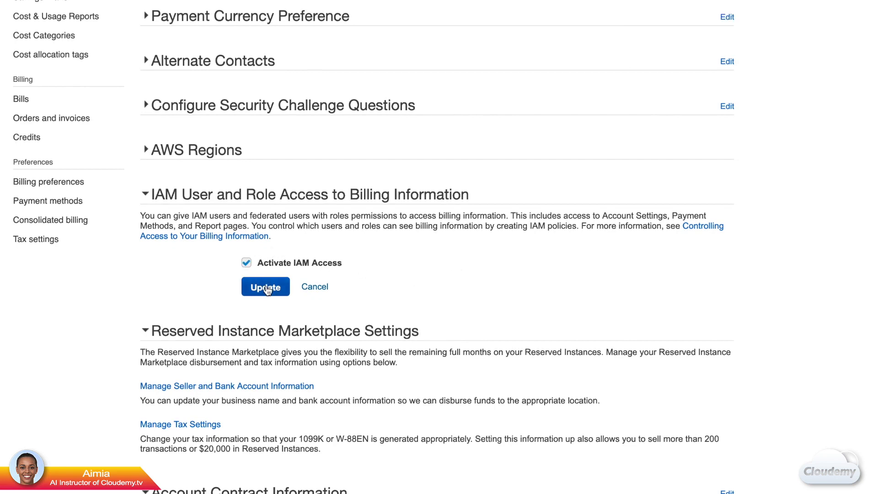
click(267, 288)
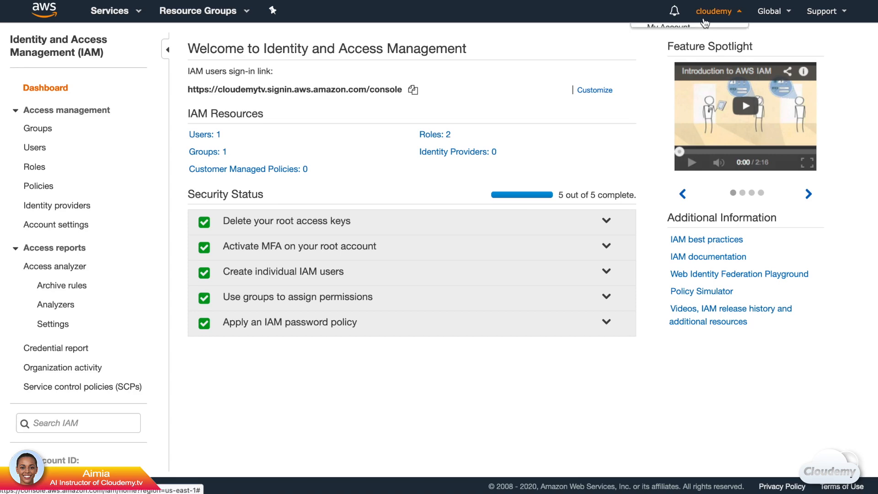
click(714, 11)
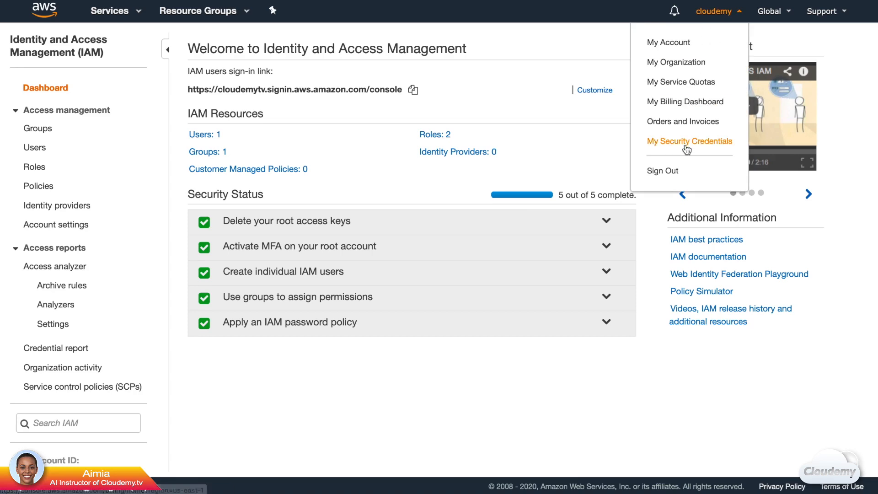
Step: Sign out, then sign back in as the IAM user with the account alias, user name and password
click(675, 171)
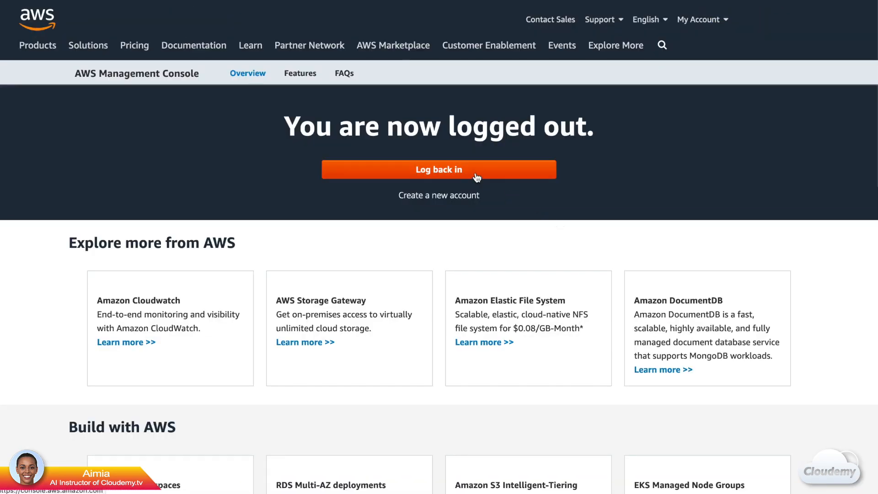
click(477, 177)
click(170, 171)
click(182, 239)
text(cloudemytv)
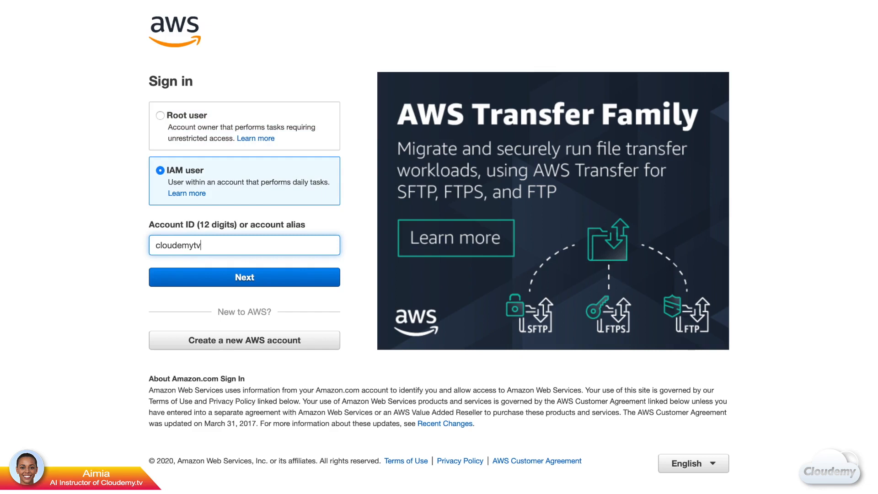
click(238, 277)
text(aimia)
click(191, 232)
text(••••••••••••••)
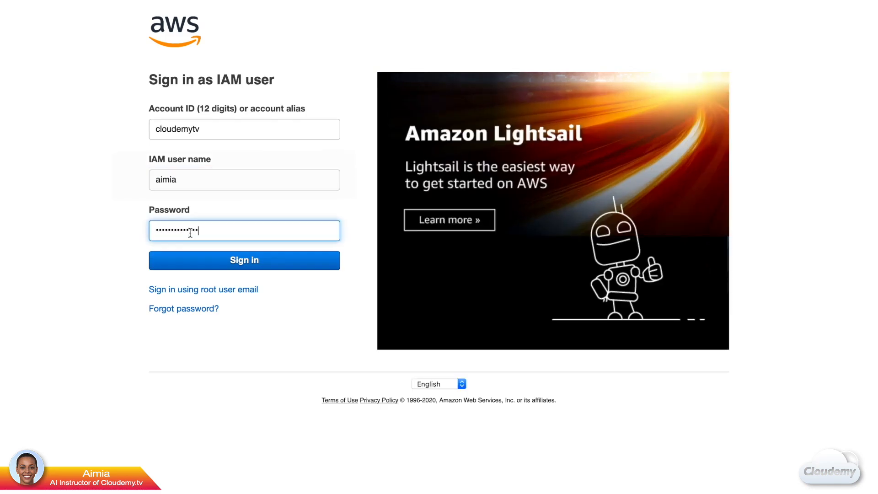
click(220, 259)
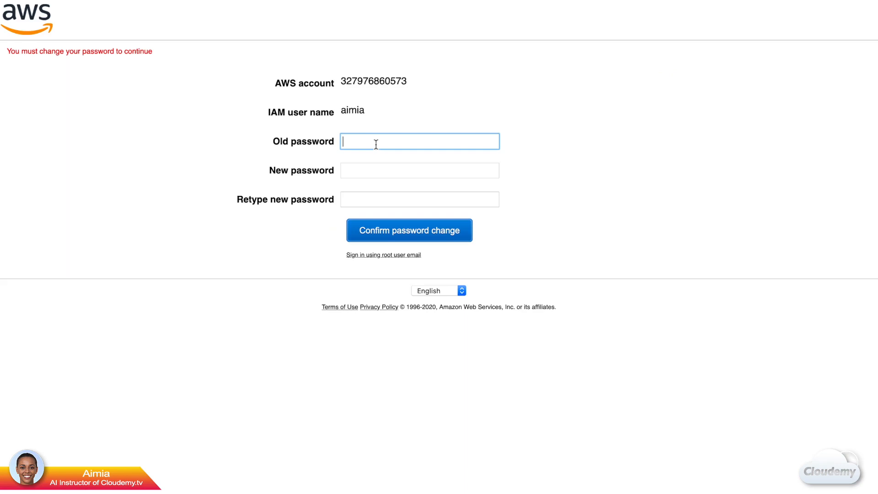
Step: Replace the old password with a new one and confirm the change
key(super+v)
click(375, 170)
key(super+v)
click(389, 199)
key(super+v)
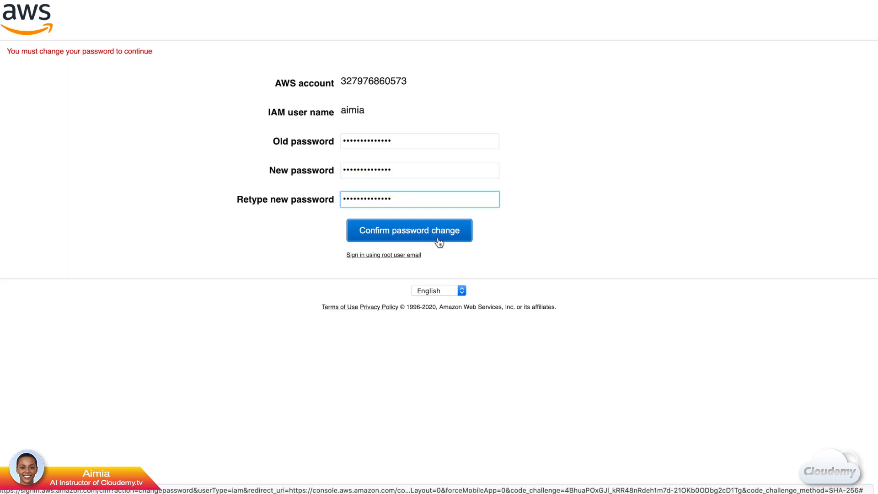
click(439, 243)
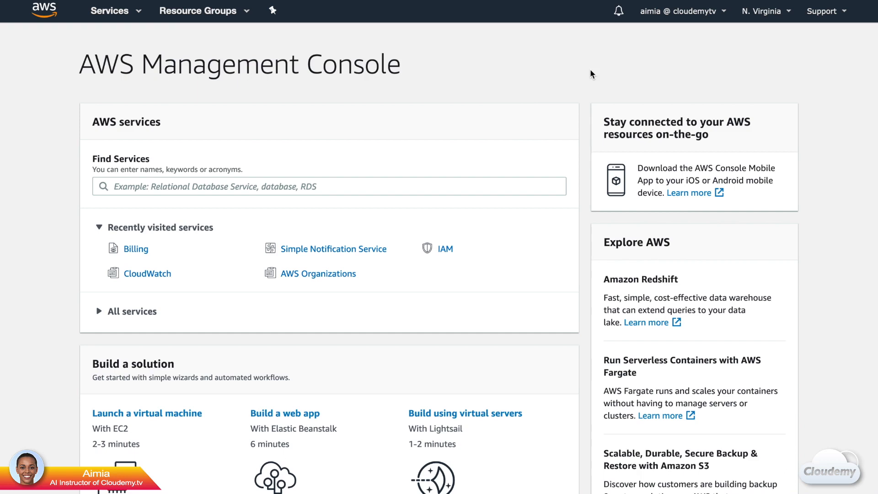
Step: In Billing preferences, enable PDF invoices by e-mail and Free Tier alerts to the team address, then save
click(686, 11)
click(649, 173)
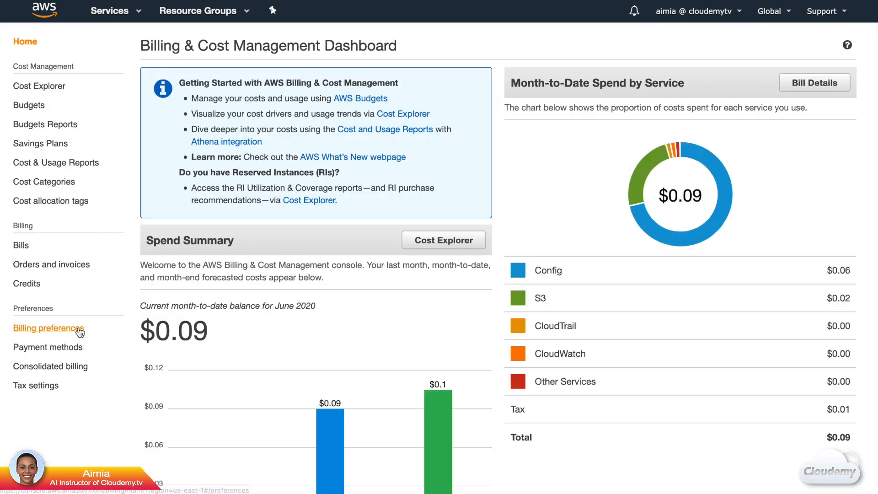
click(80, 330)
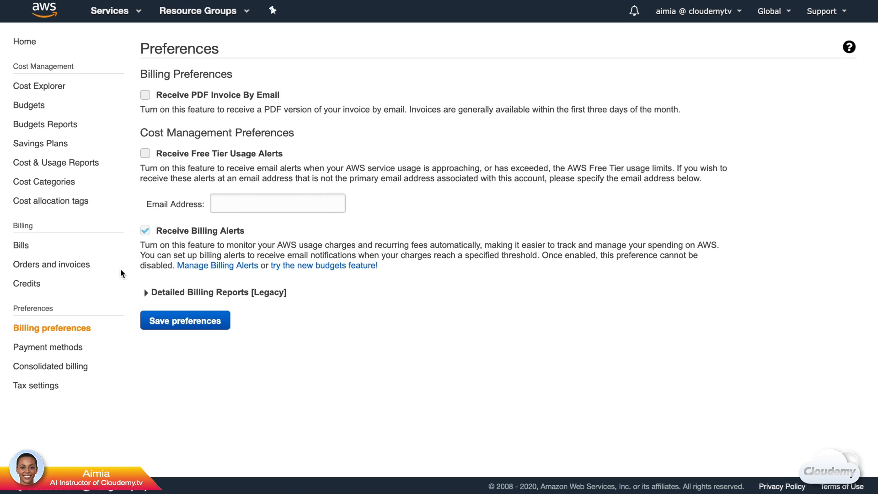
click(146, 95)
click(145, 154)
key(ctrl+v)
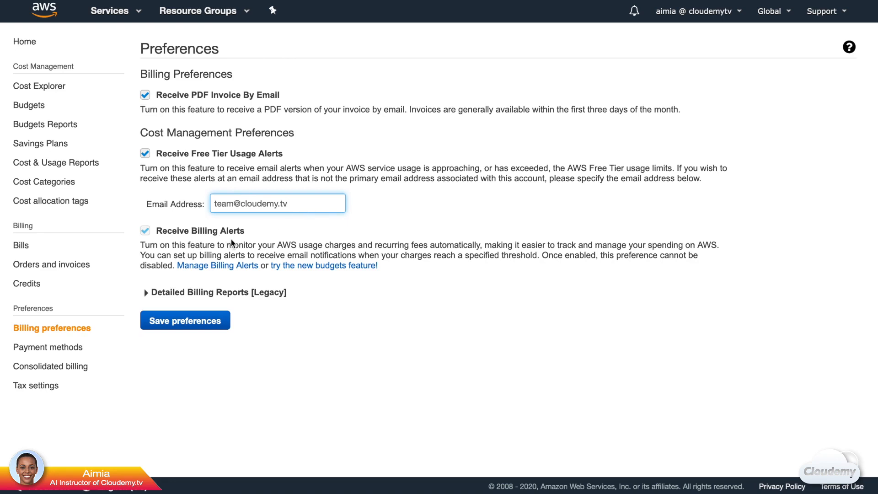
click(146, 234)
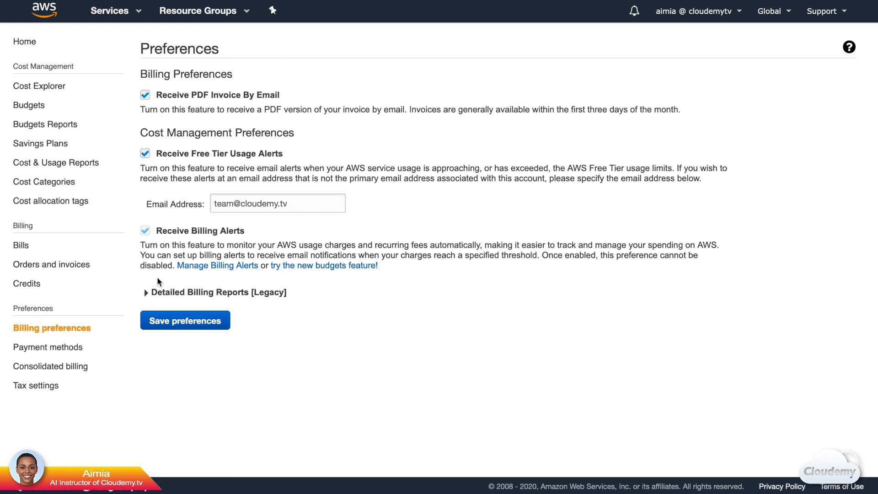
click(163, 326)
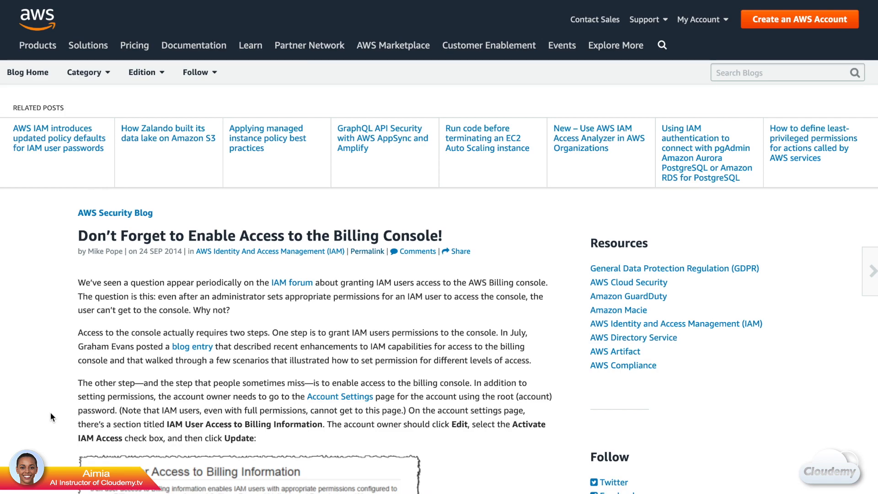
Step: Tick Activate IAM Access under IAM User and Role Access to Billing Information and update
scroll(51, 416, down, 3)
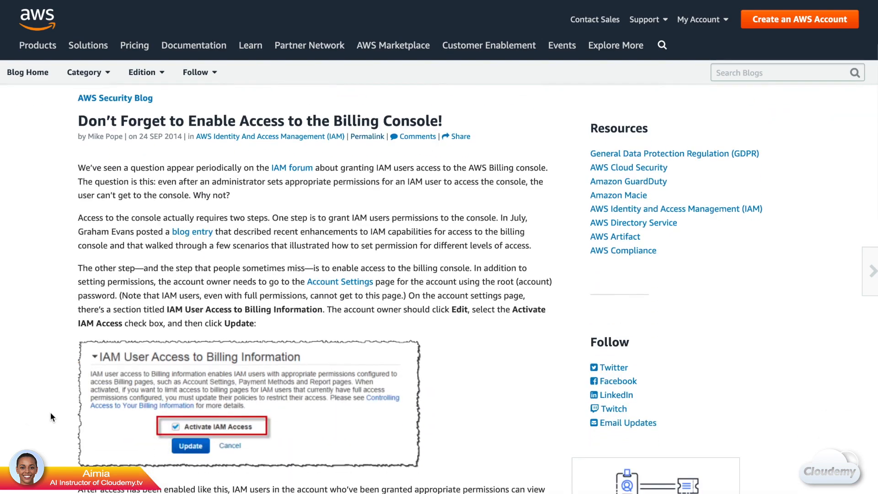
scroll(51, 412, down, 3)
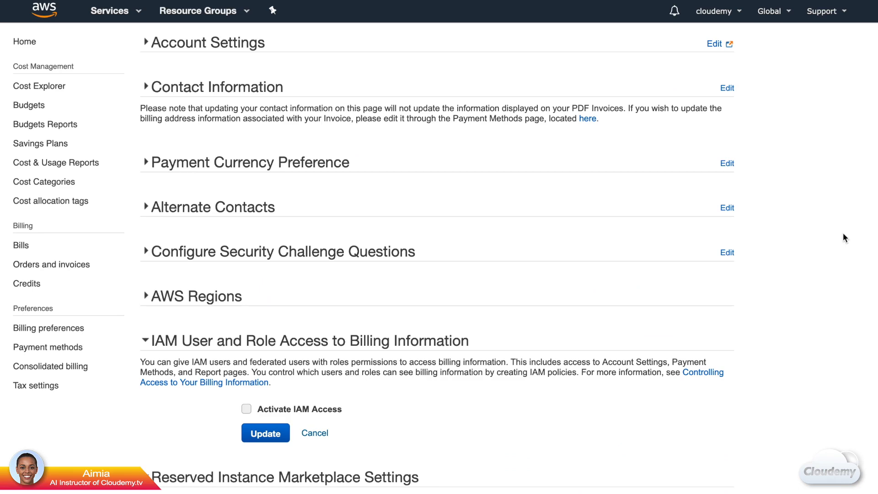
scroll(843, 233, down, 3)
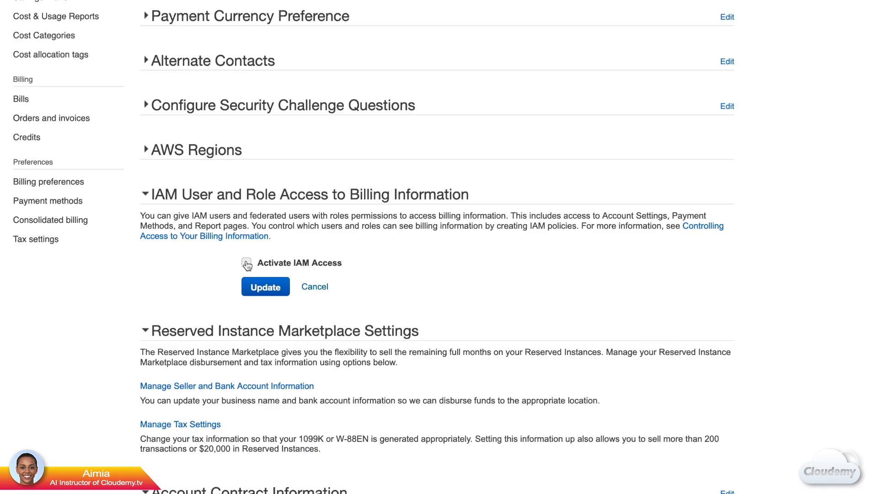
click(247, 264)
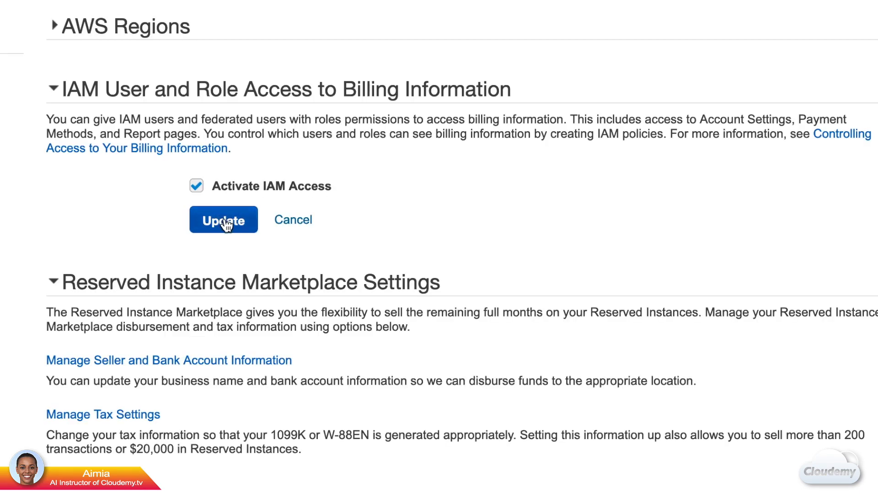
click(226, 223)
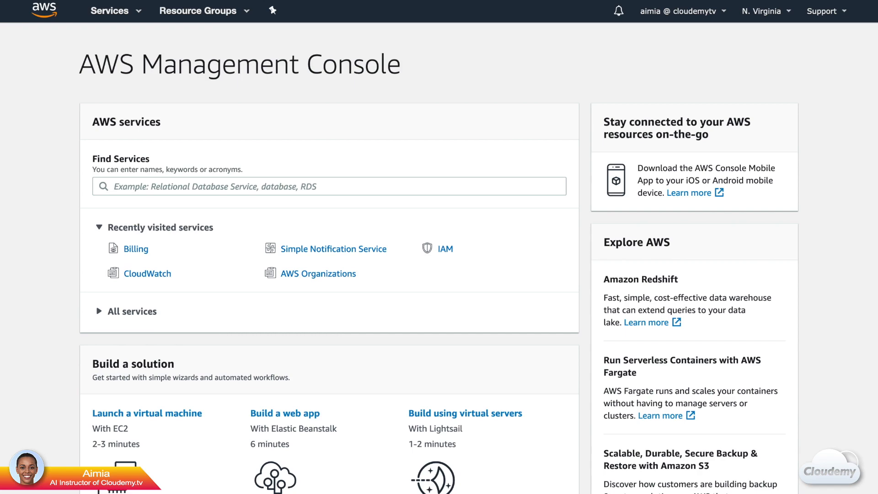
Step: Find CloudWatch through the services search and show its Alarms > Billing page
click(110, 20)
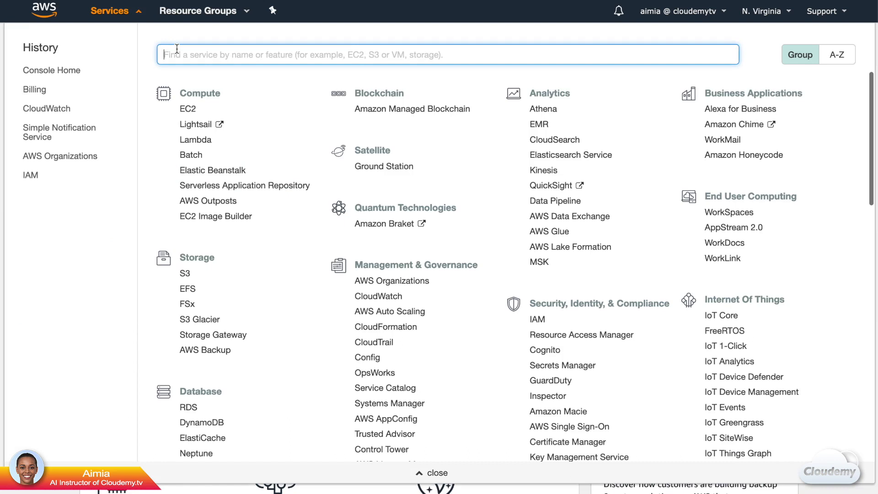
text(Cloudwatch)
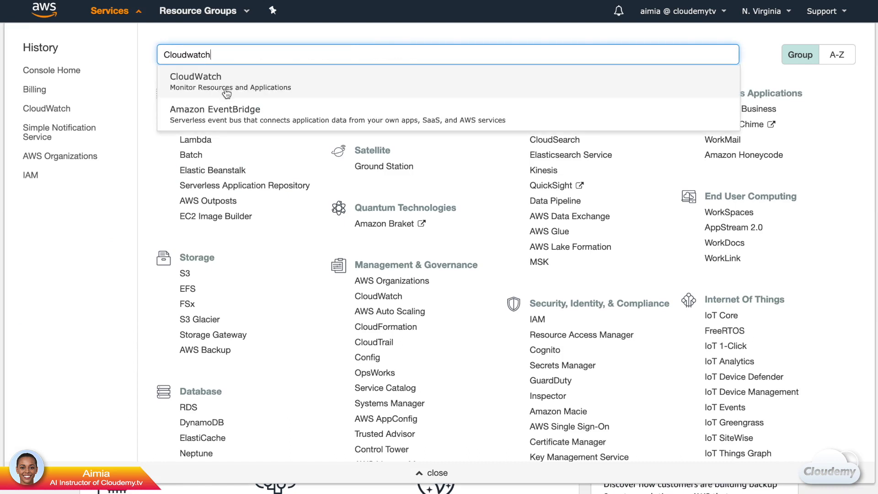
click(226, 91)
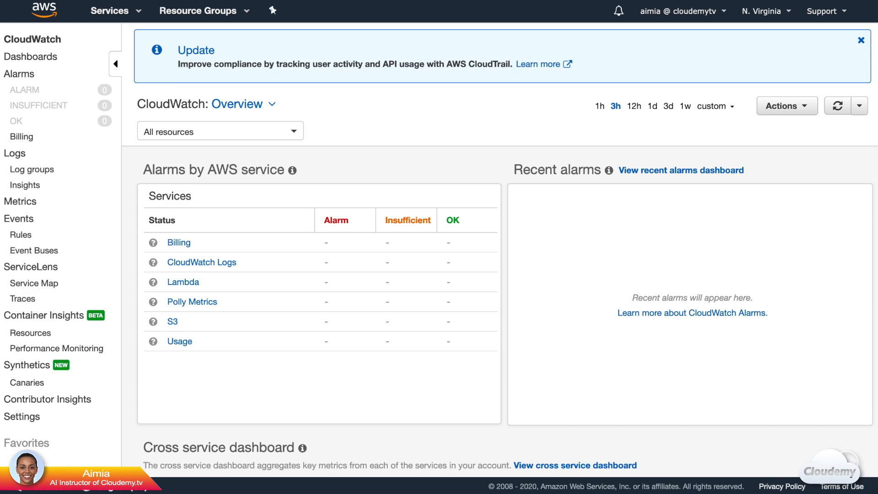
click(32, 139)
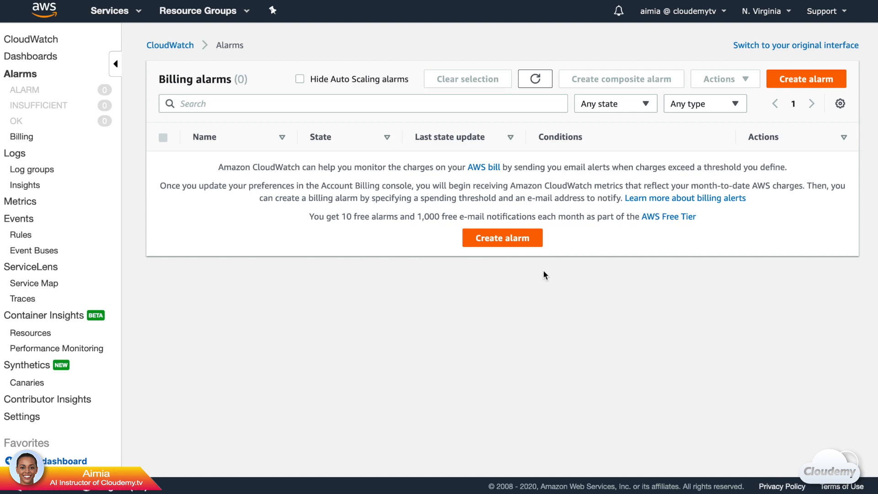
Step: Start a new alarm and pick the Billing > Total Estimated Charge USD EstimatedCharges metric
click(539, 247)
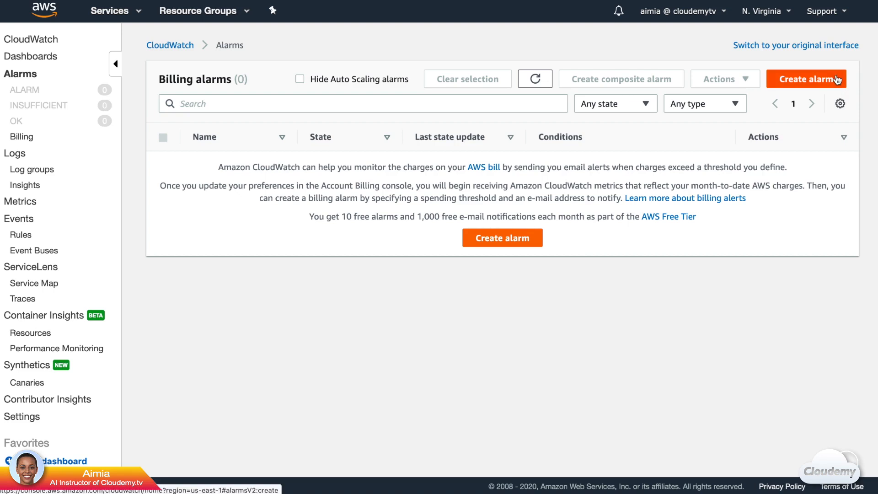
click(837, 80)
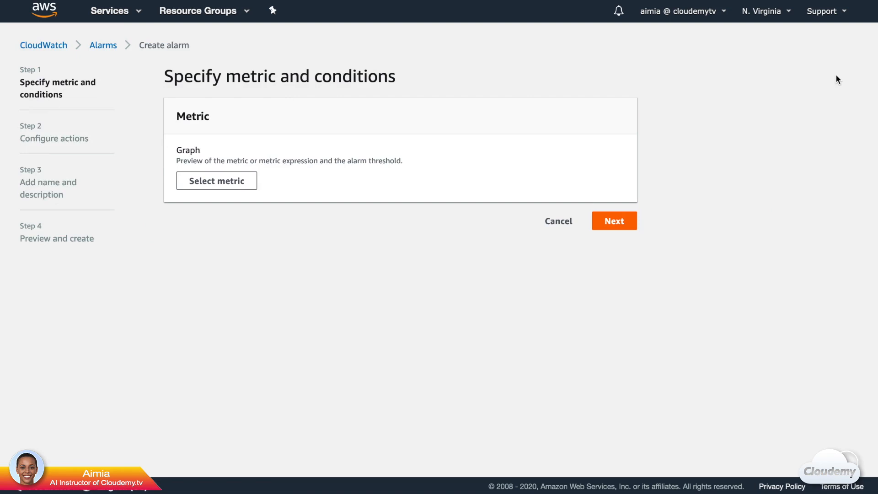
click(250, 190)
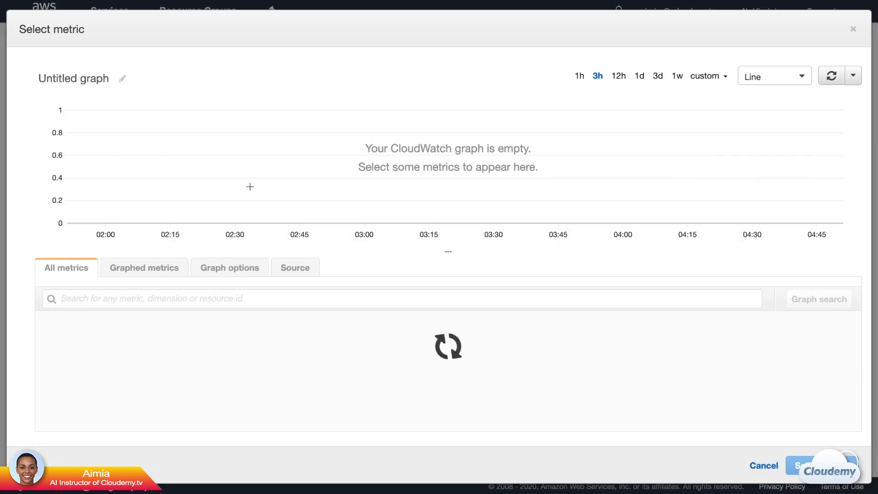
click(171, 356)
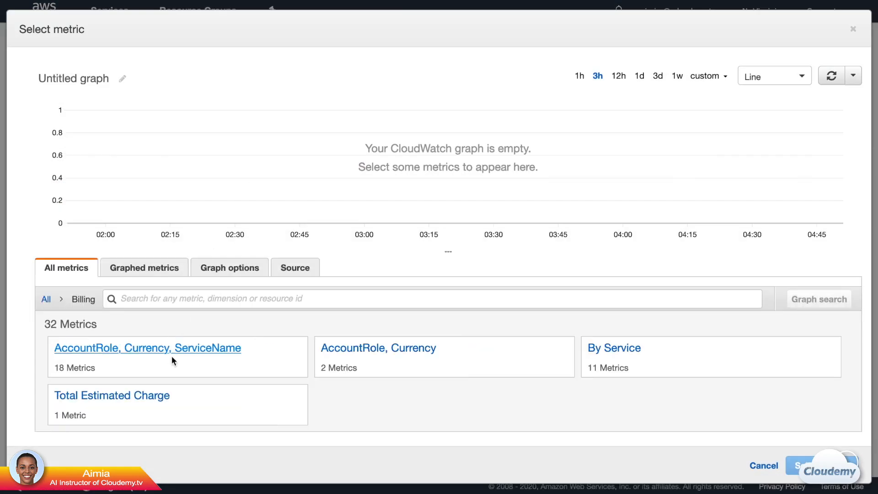
click(286, 401)
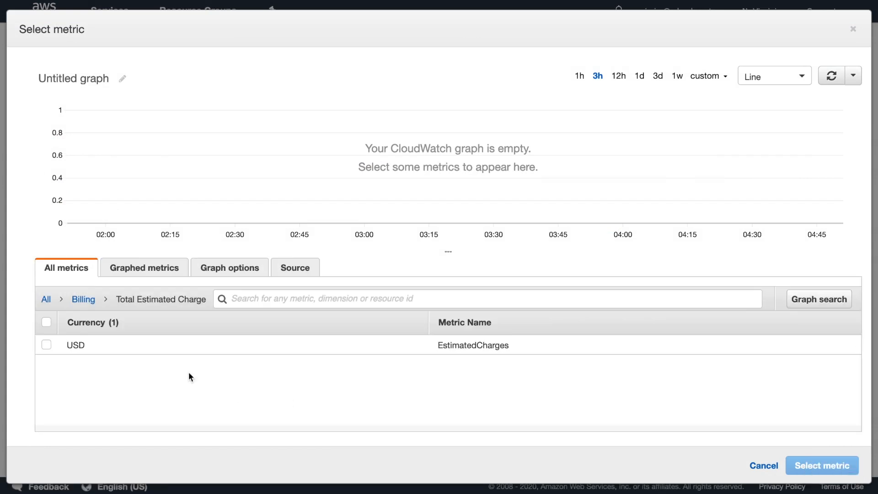
click(47, 345)
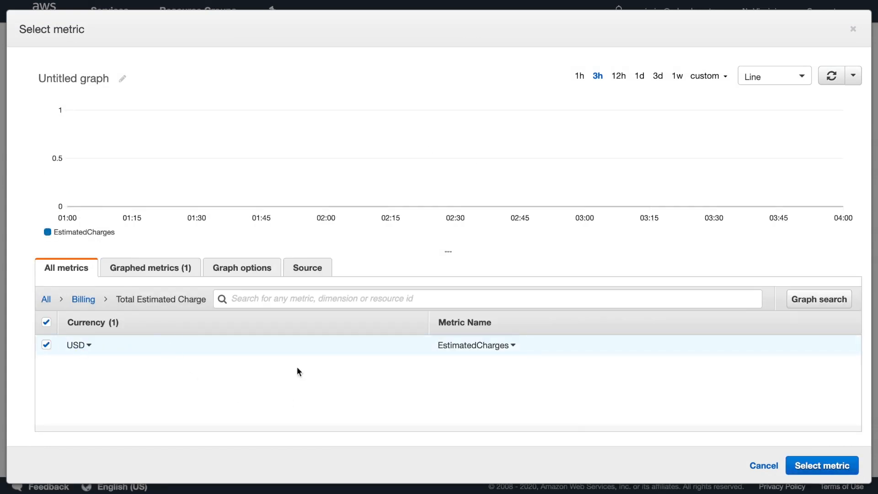
click(850, 465)
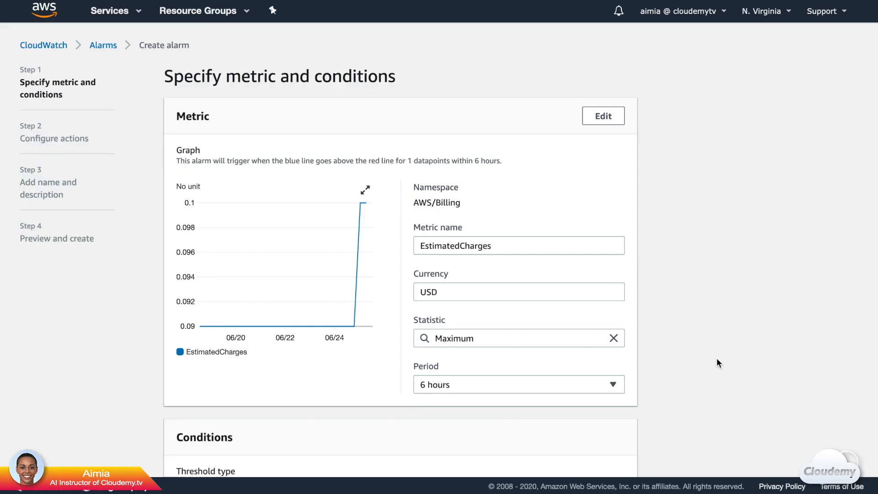
Step: Set a static Greater-than threshold of 100 USD and continue to actions
scroll(717, 358, down, 3)
scroll(718, 359, down, 3)
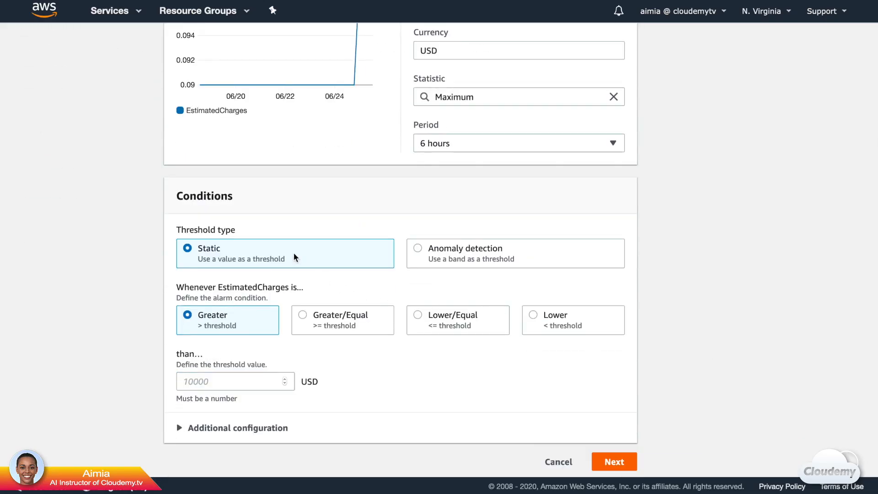
click(208, 386)
text(100)
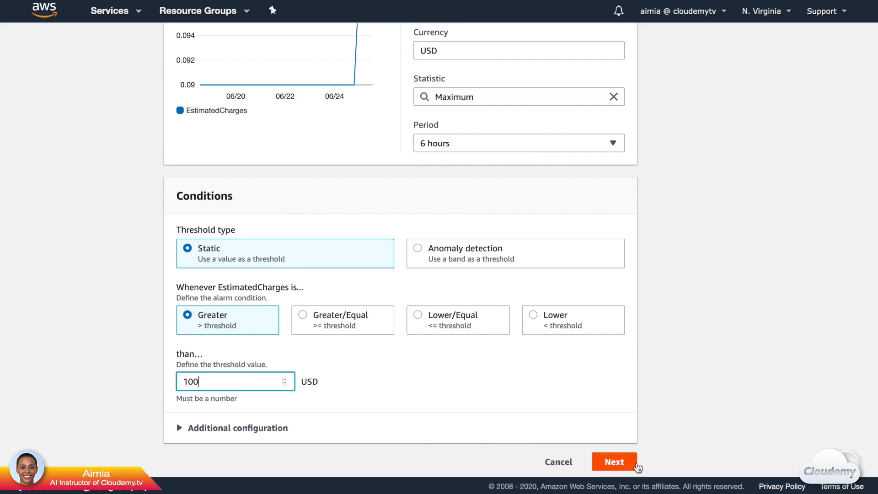
click(636, 465)
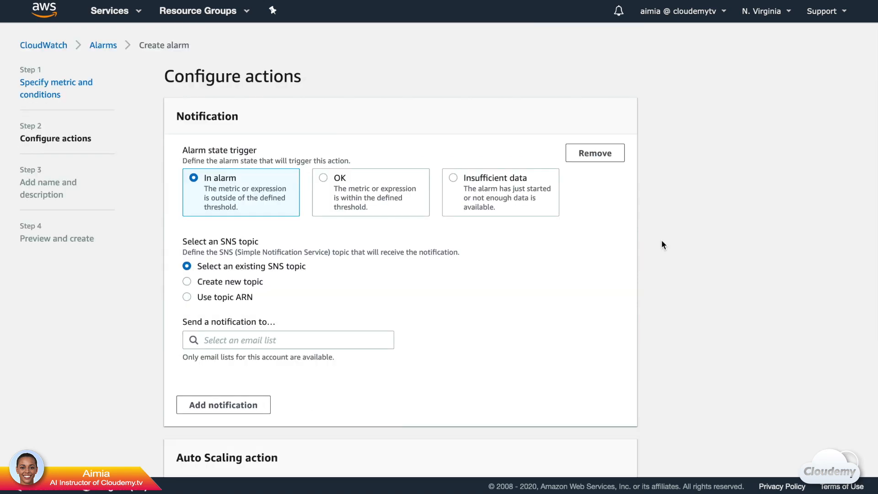
Step: Create a new SNS topic with the team e-mail address as its endpoint
scroll(662, 243, down, 4)
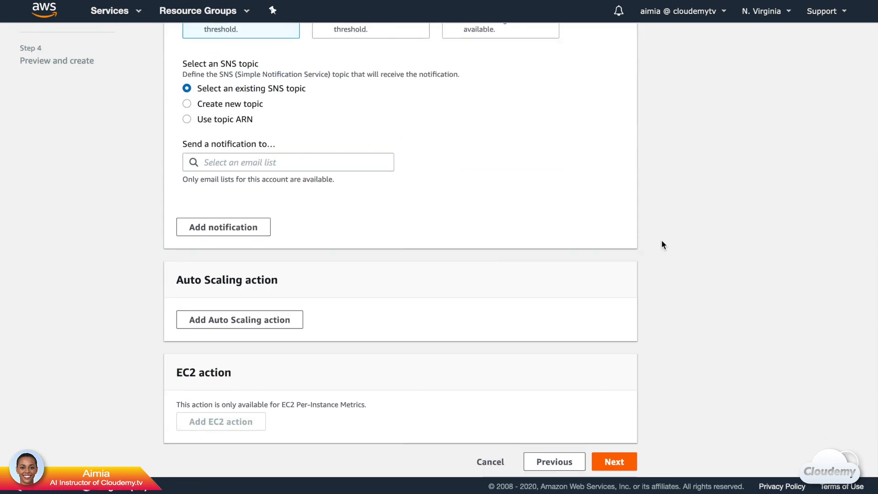
scroll(662, 241, up, 4)
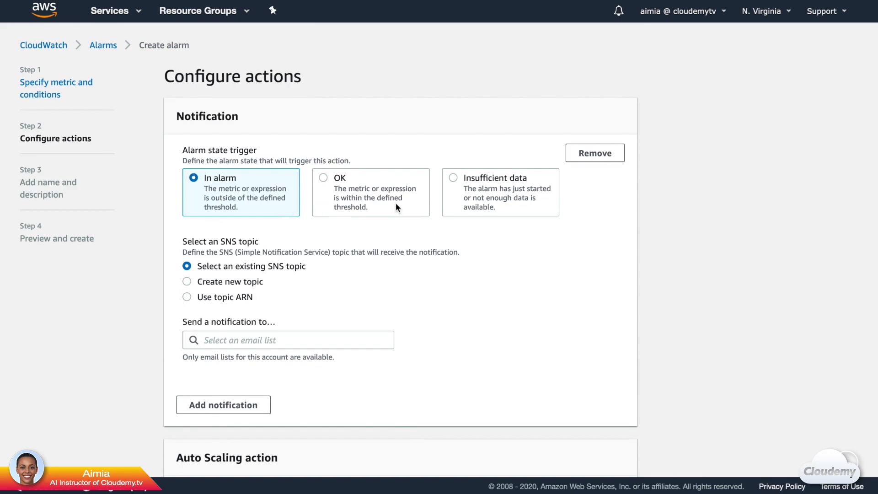
click(207, 283)
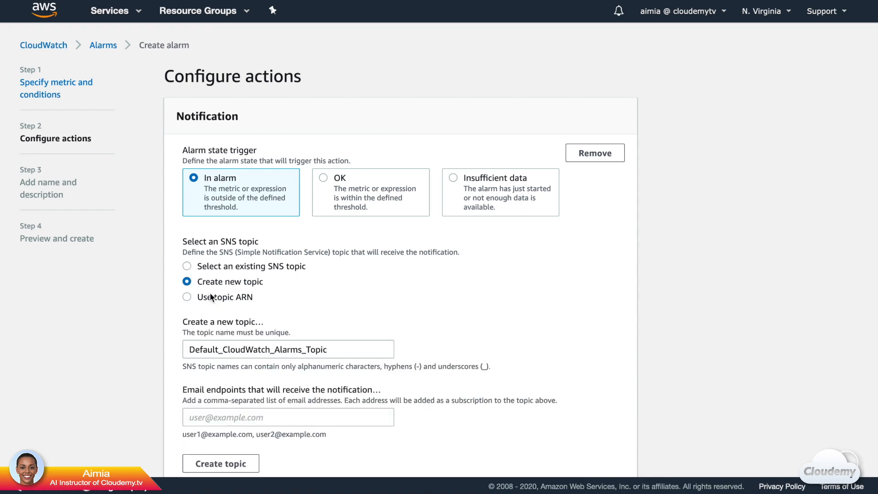
scroll(249, 359, down, 2)
click(246, 317)
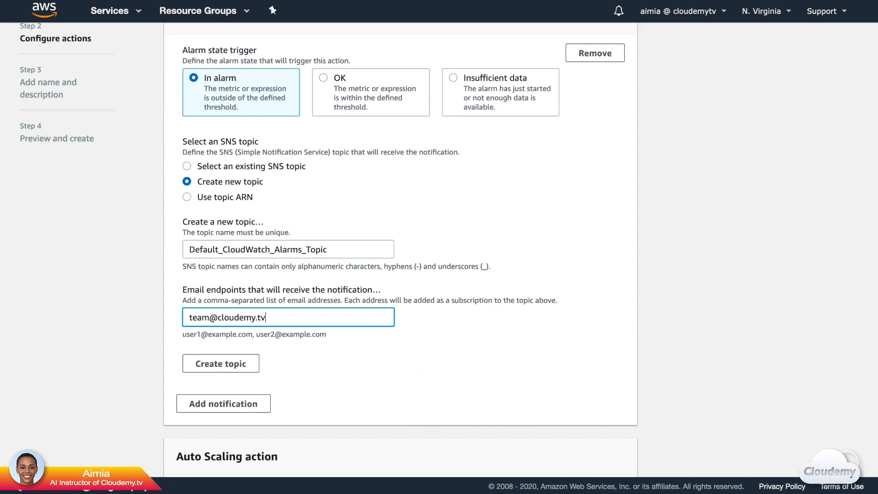
click(246, 364)
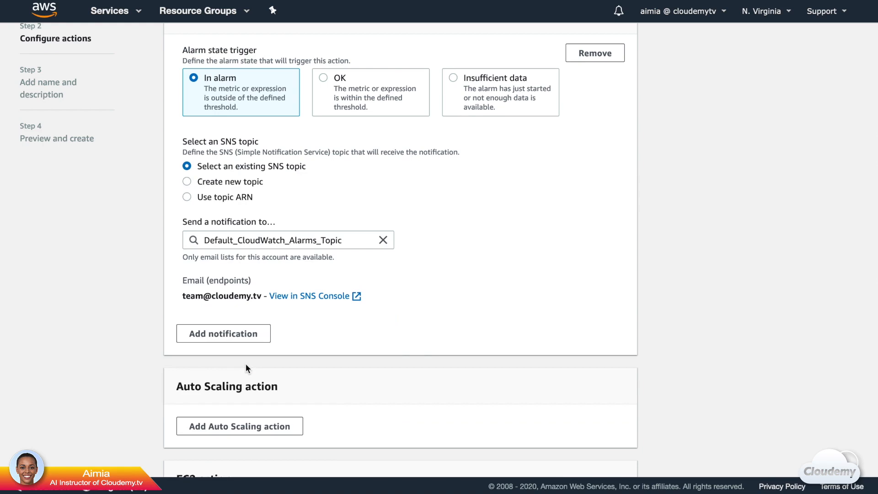
Step: Remove the extra notification action, keeping only the new topic, and continue
scroll(246, 364, up, 3)
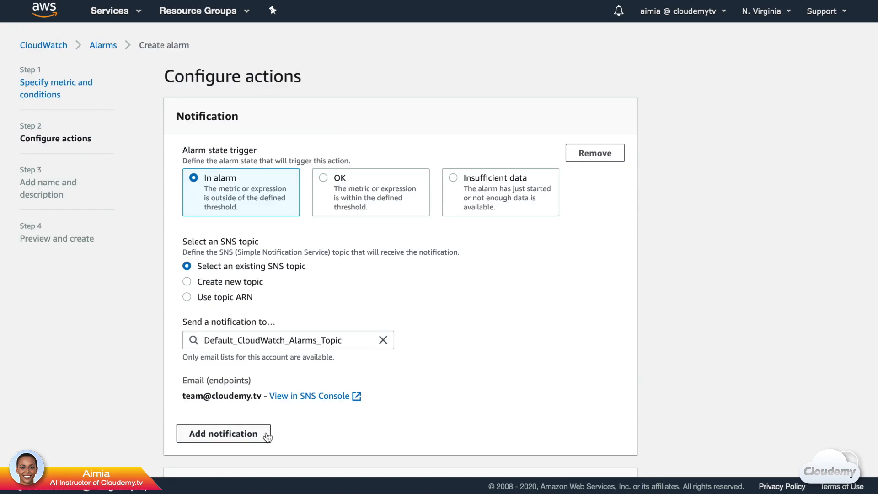
click(267, 434)
scroll(352, 422, down, 7)
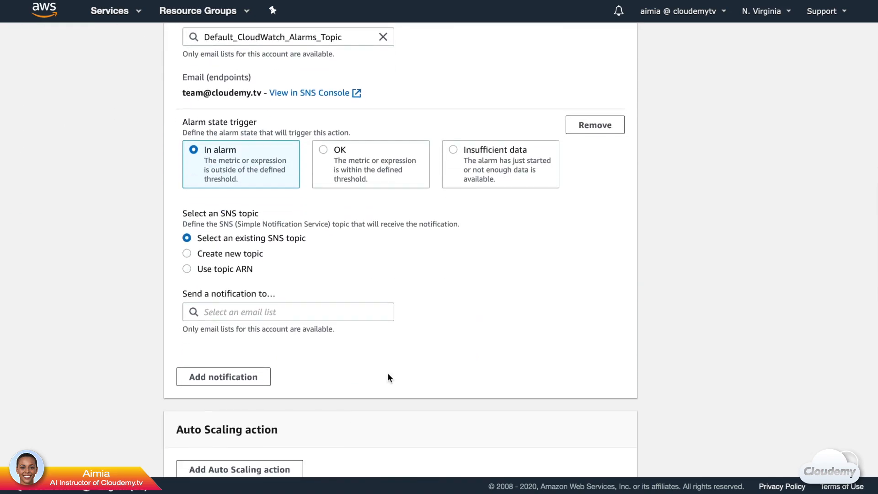
click(583, 128)
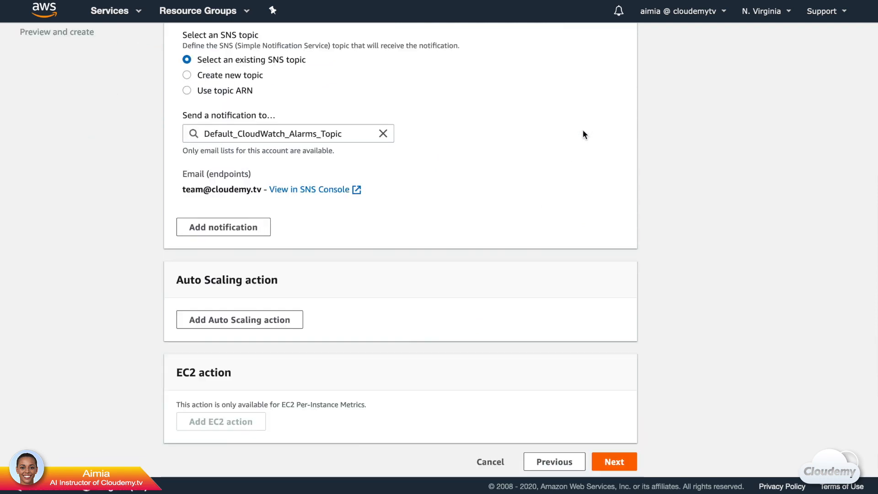
click(629, 461)
Step: Name the alarm 'Billing Alarm', review the preview, and create it
click(300, 179)
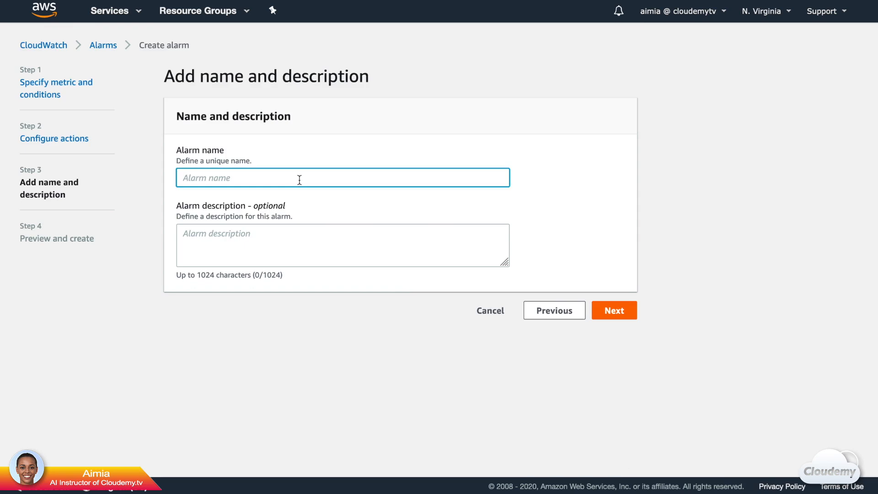
text(Billing Alarm)
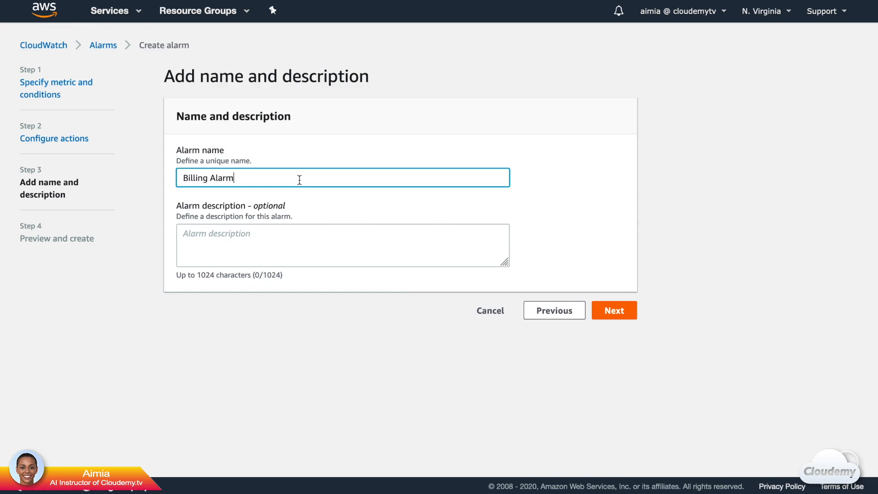
click(613, 312)
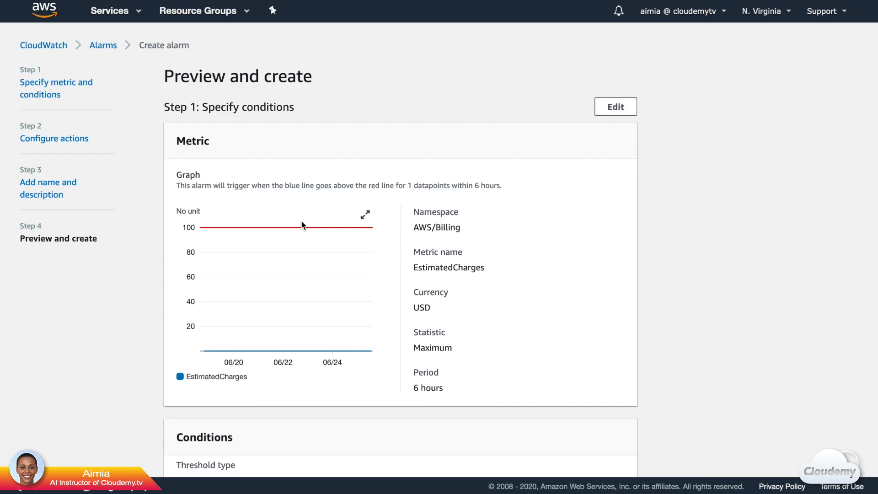
scroll(664, 357, down, 10)
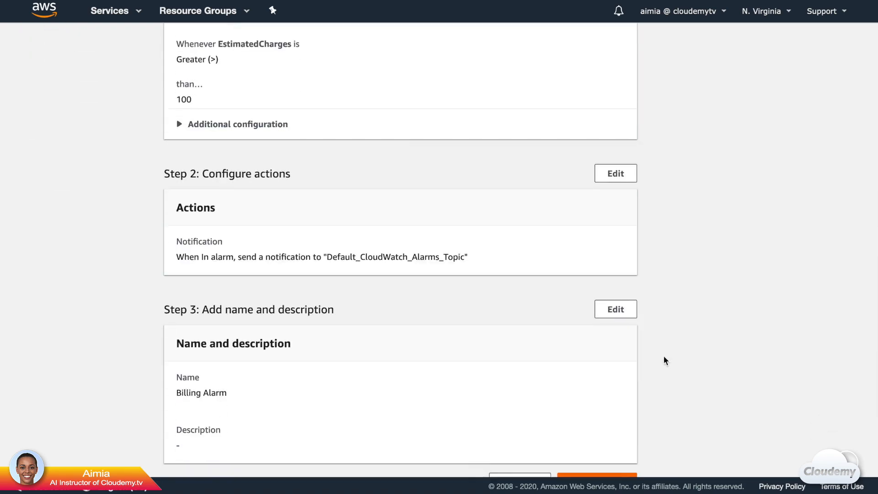
click(635, 462)
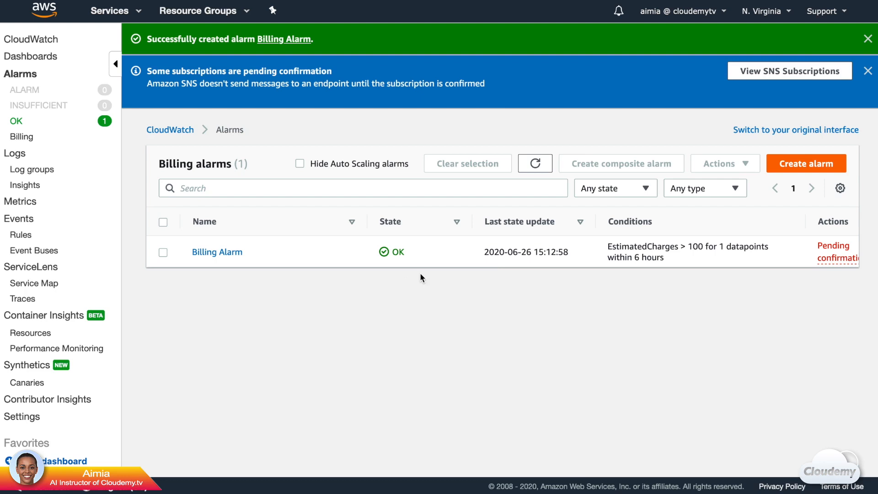
Step: Confirm the SNS subscription via the link in the AWS confirmation e-mail
click(829, 261)
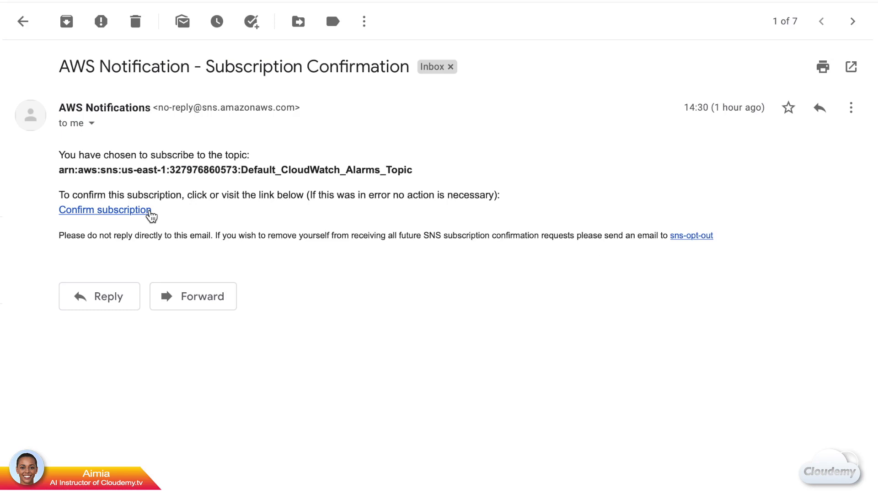
click(151, 212)
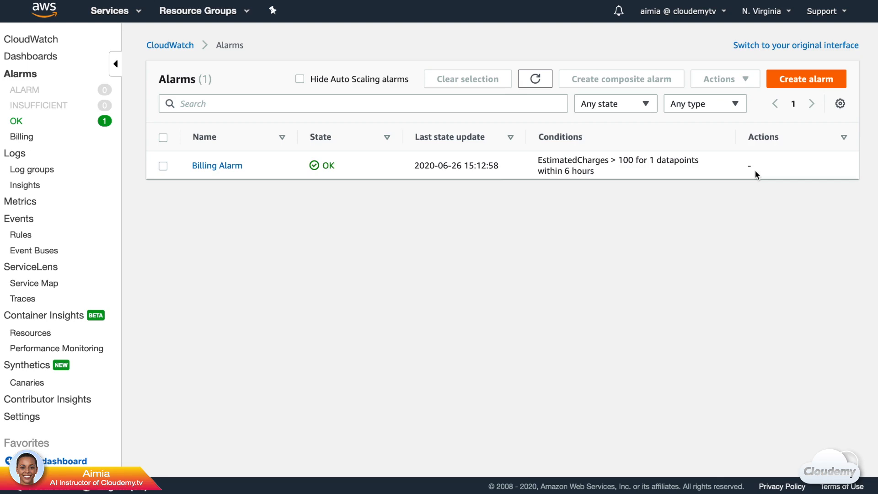
Step: Review Billing Alarm's graph, settings, actions and history on its detail page
click(217, 166)
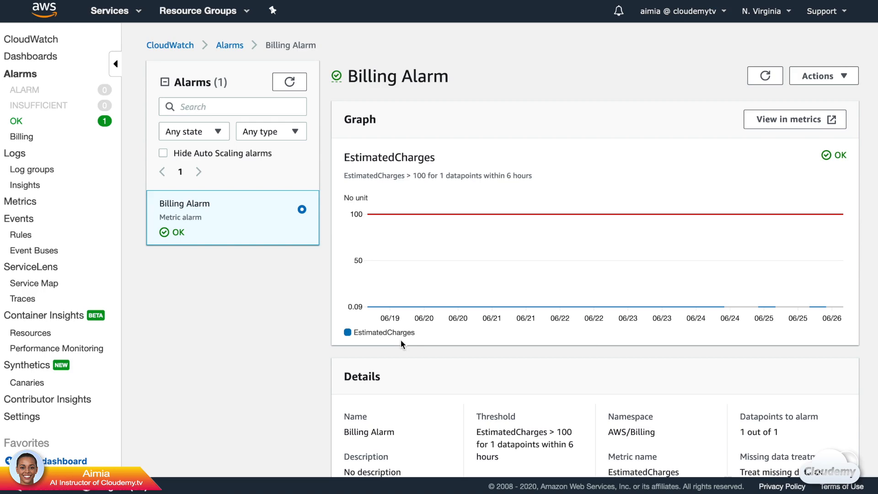
scroll(401, 340, down, 10)
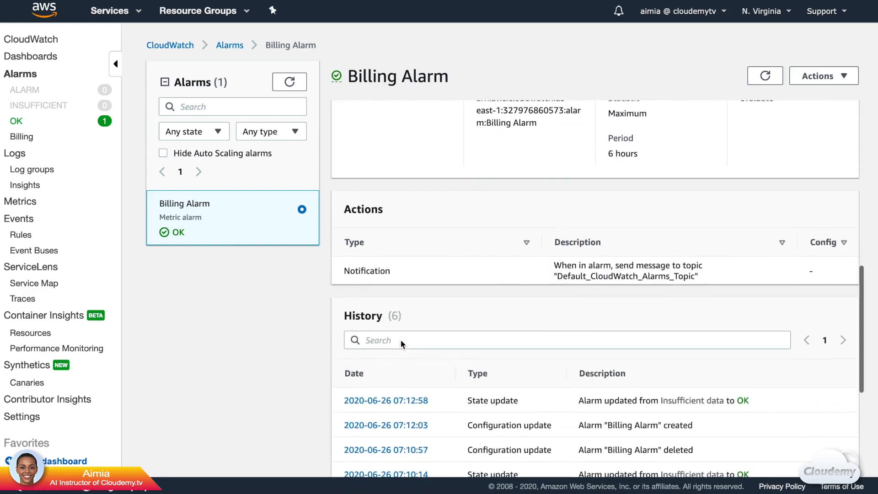
scroll(401, 340, up, 10)
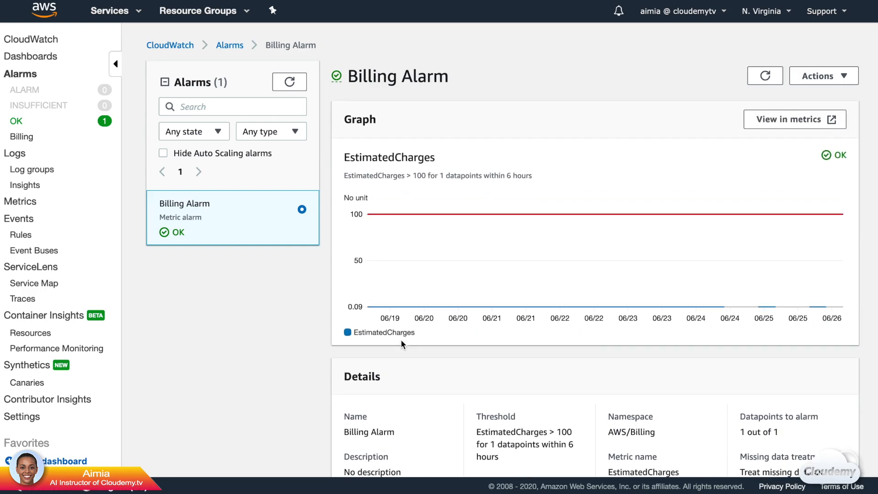
click(144, 18)
Step: Search for SNS and open Default_CloudWatch_Alarms_Topic from the Topics list
click(232, 51)
text(SNS)
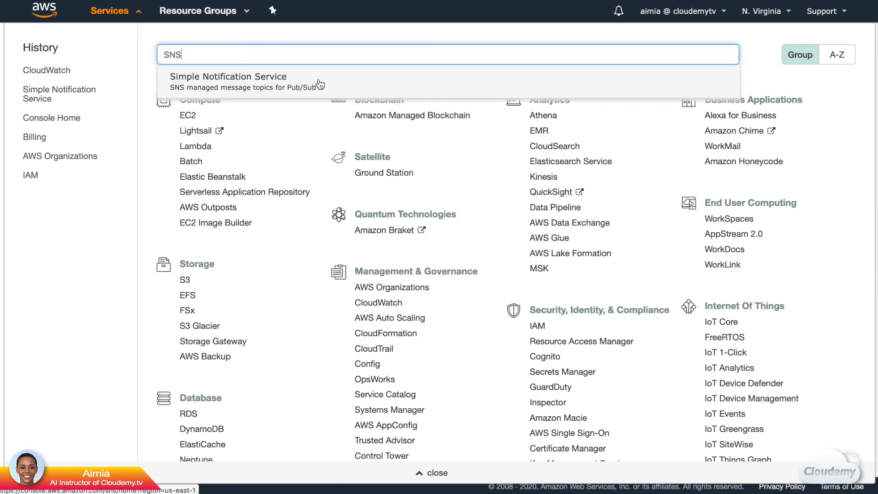
click(320, 84)
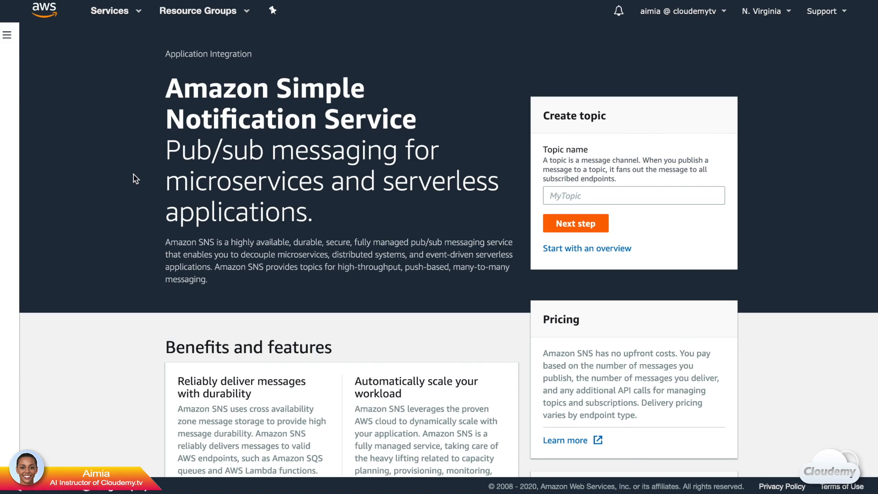
click(7, 35)
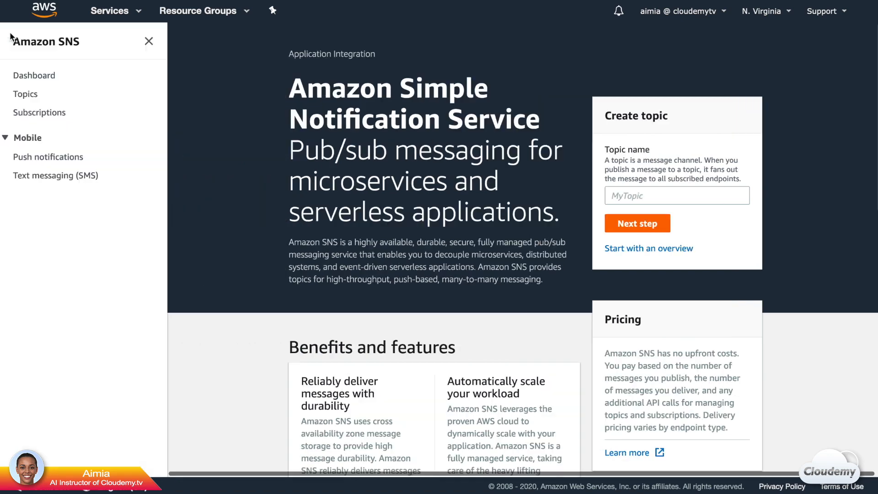
click(41, 76)
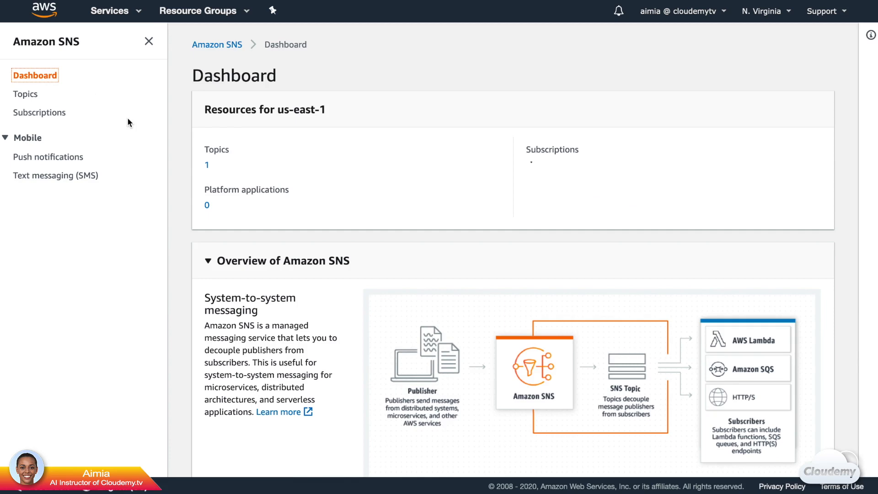
click(26, 94)
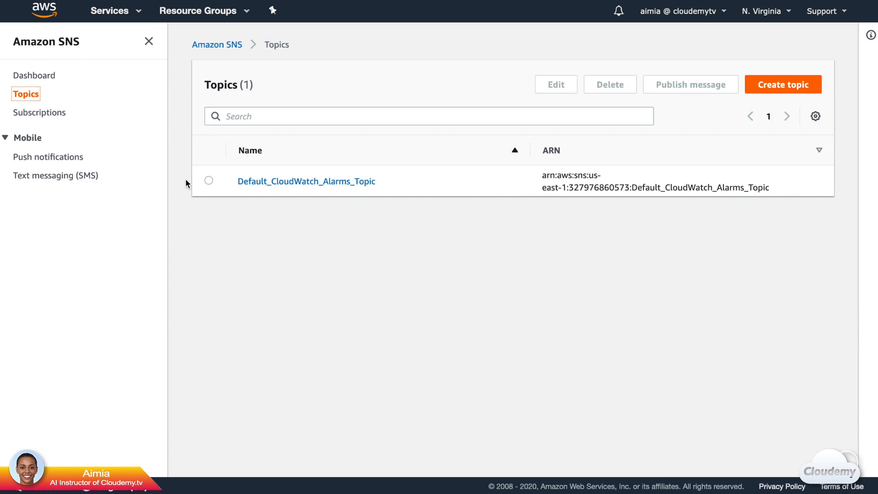
click(250, 183)
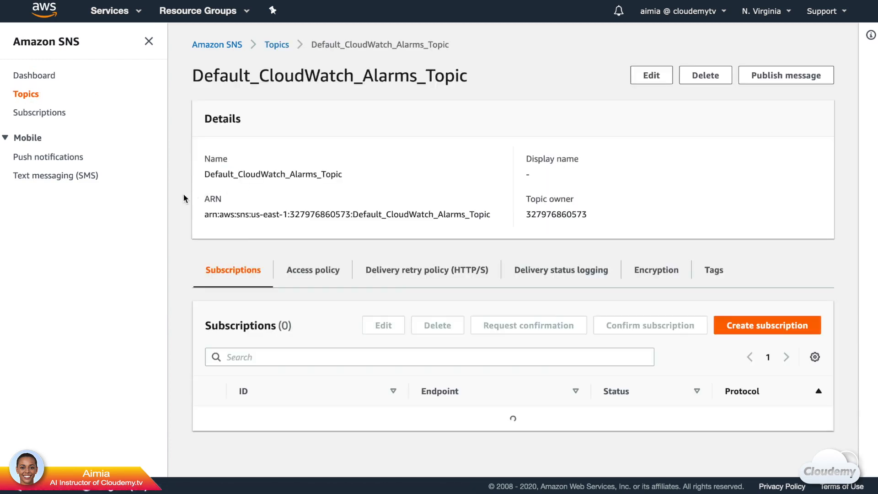